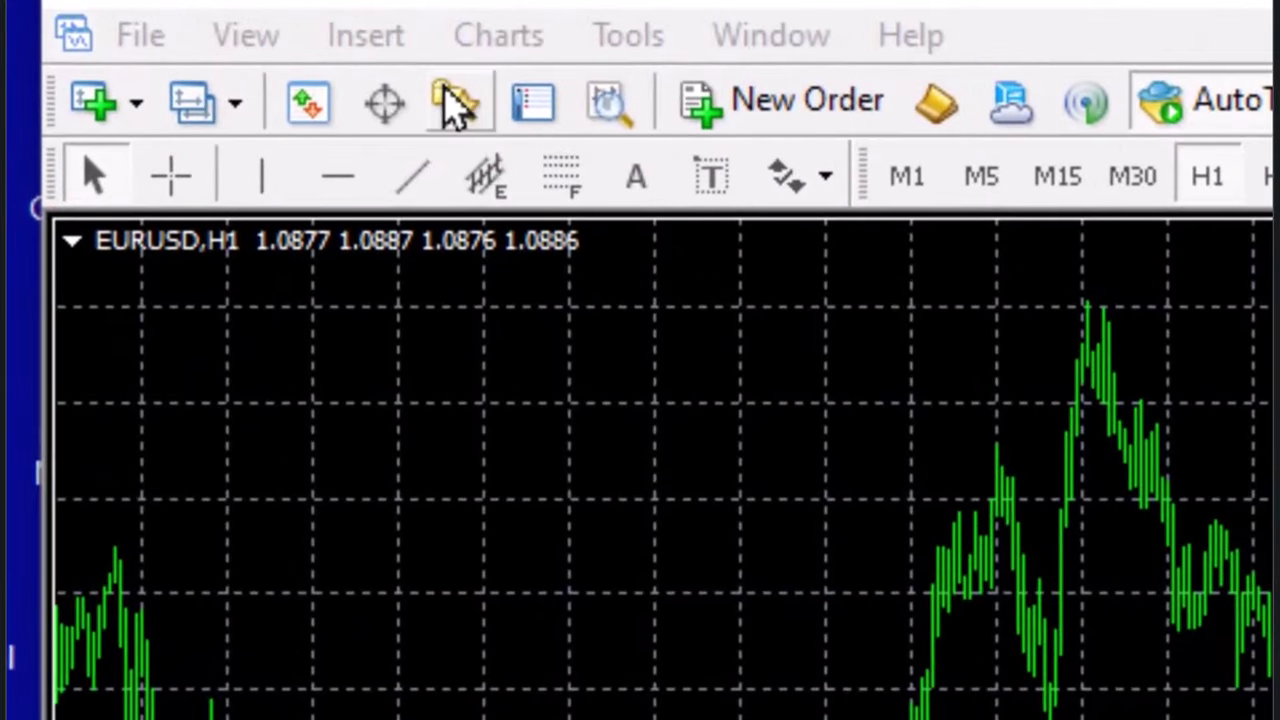
Step: Show the Navigator's Expert Advisors list, with MACD Sample and Moving Average
{"action": "left_click", "coordinate": [452, 104]}
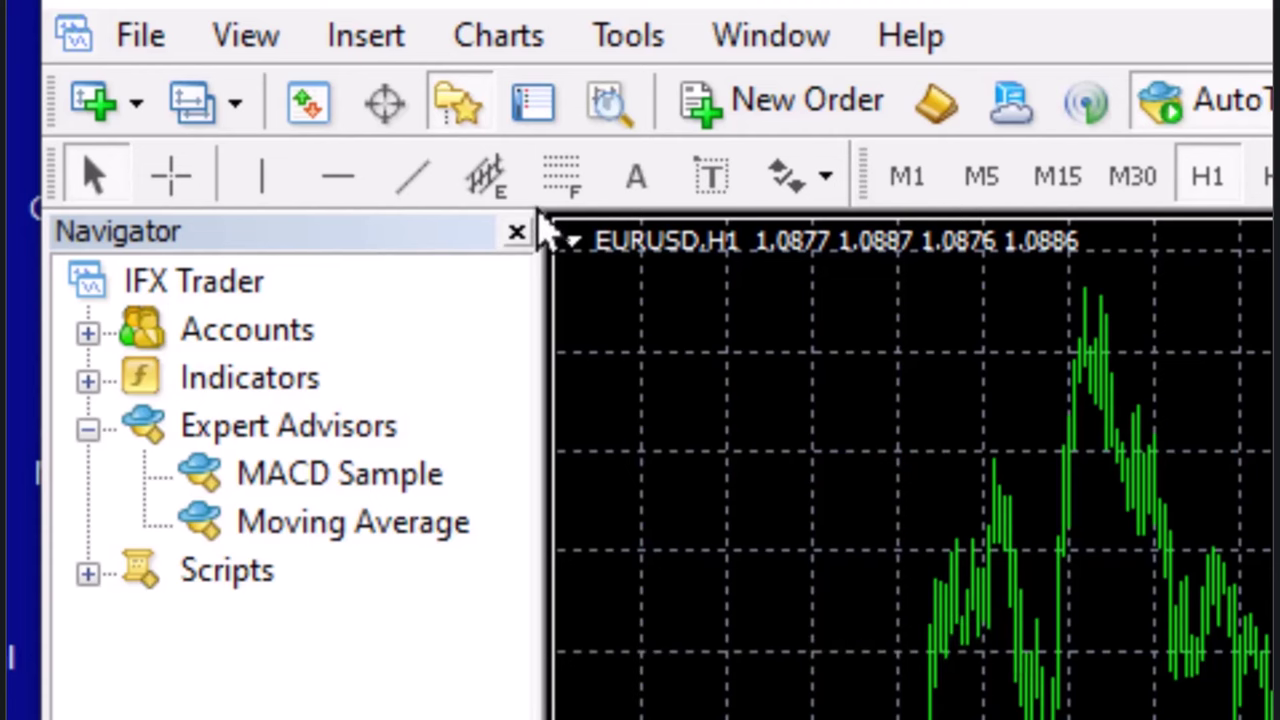
Step: Hide the Navigator and bring up the Strategy Tester from the View menu
{"action": "left_click", "coordinate": [516, 234]}
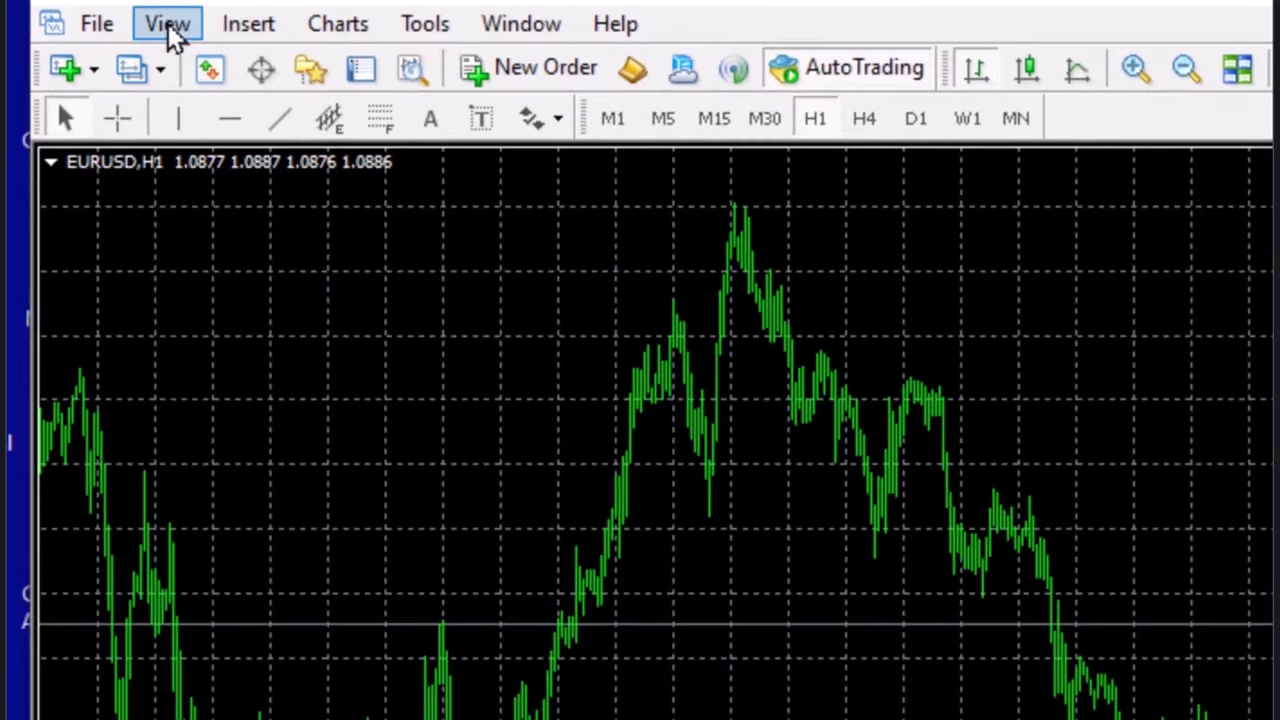
{"action": "left_click", "coordinate": [168, 24]}
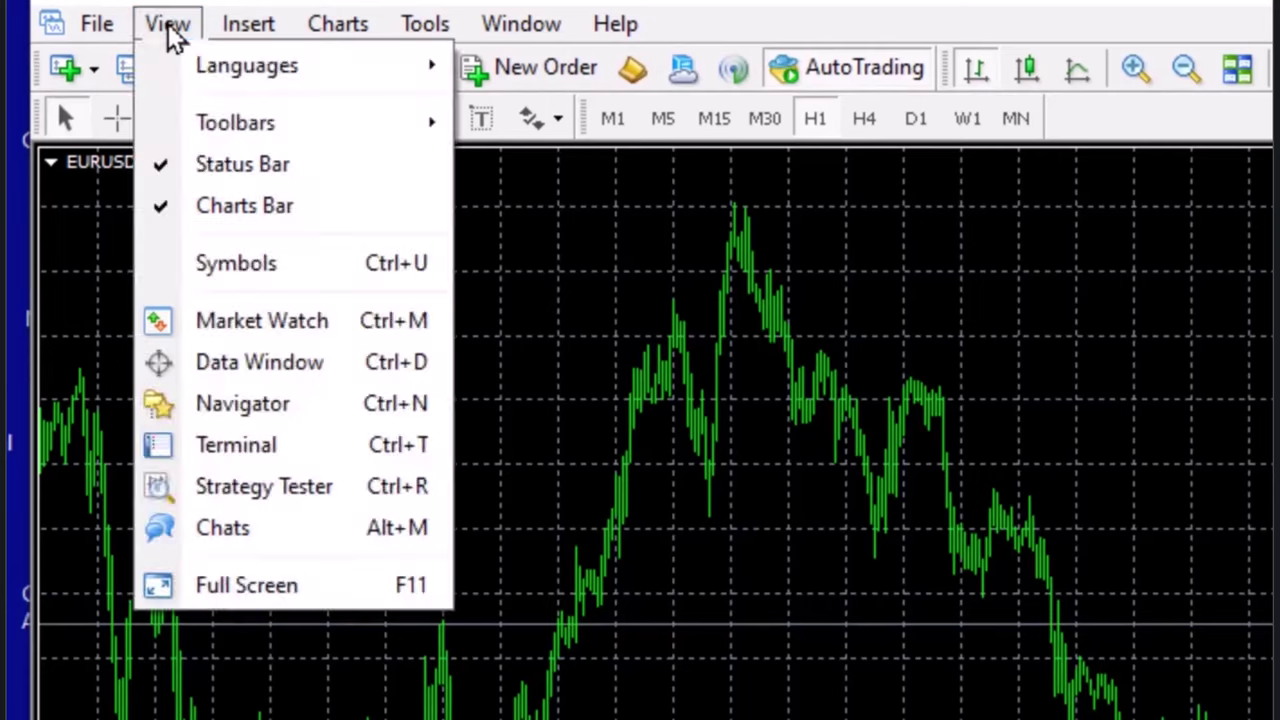
{"action": "left_click", "coordinate": [222, 487]}
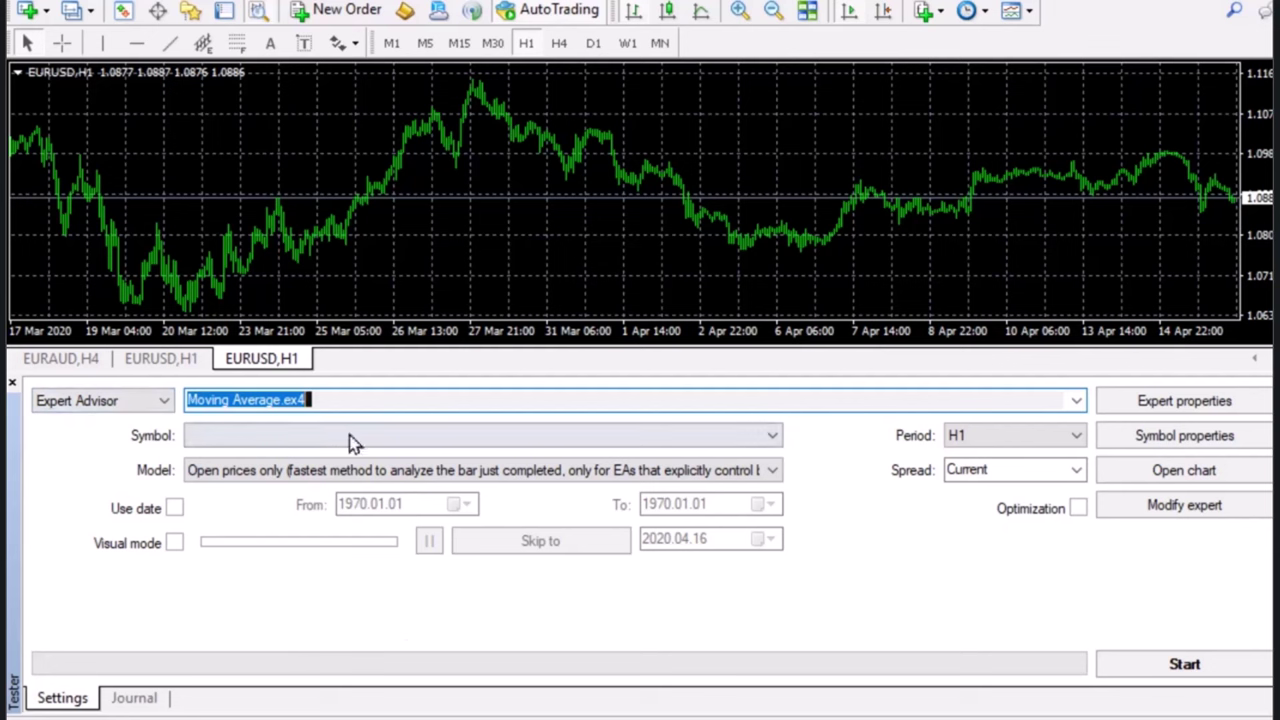
Step: Keep Moving Average.ex4 as the expert, choose EURUSD, and keep the Open prices only model
{"action": "left_click", "coordinate": [1077, 404]}
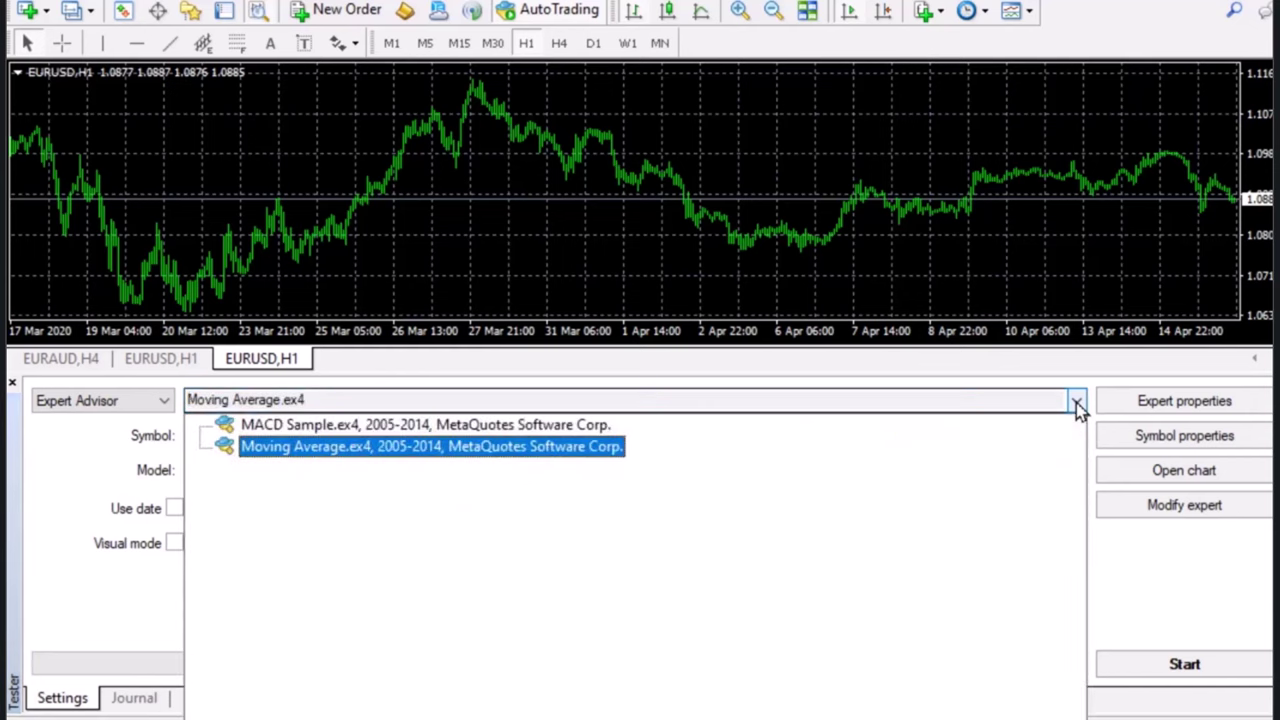
{"action": "left_click", "coordinate": [375, 462]}
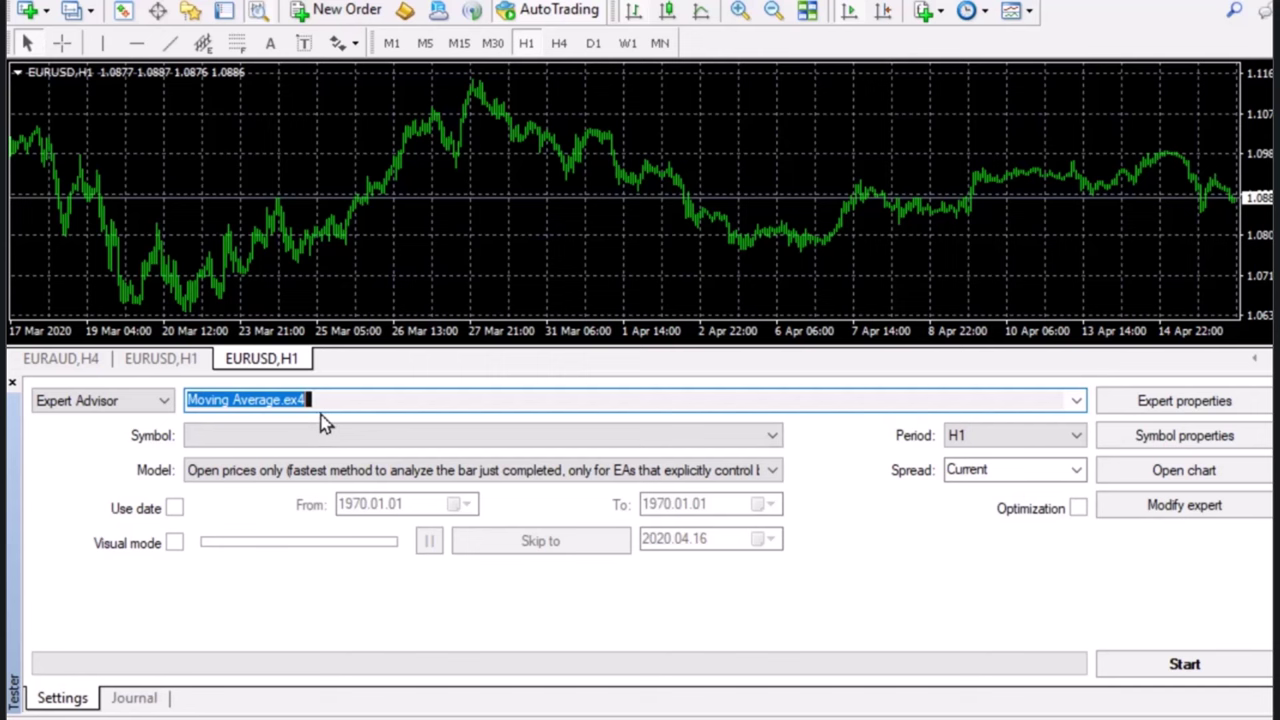
{"action": "left_click", "coordinate": [868, 477]}
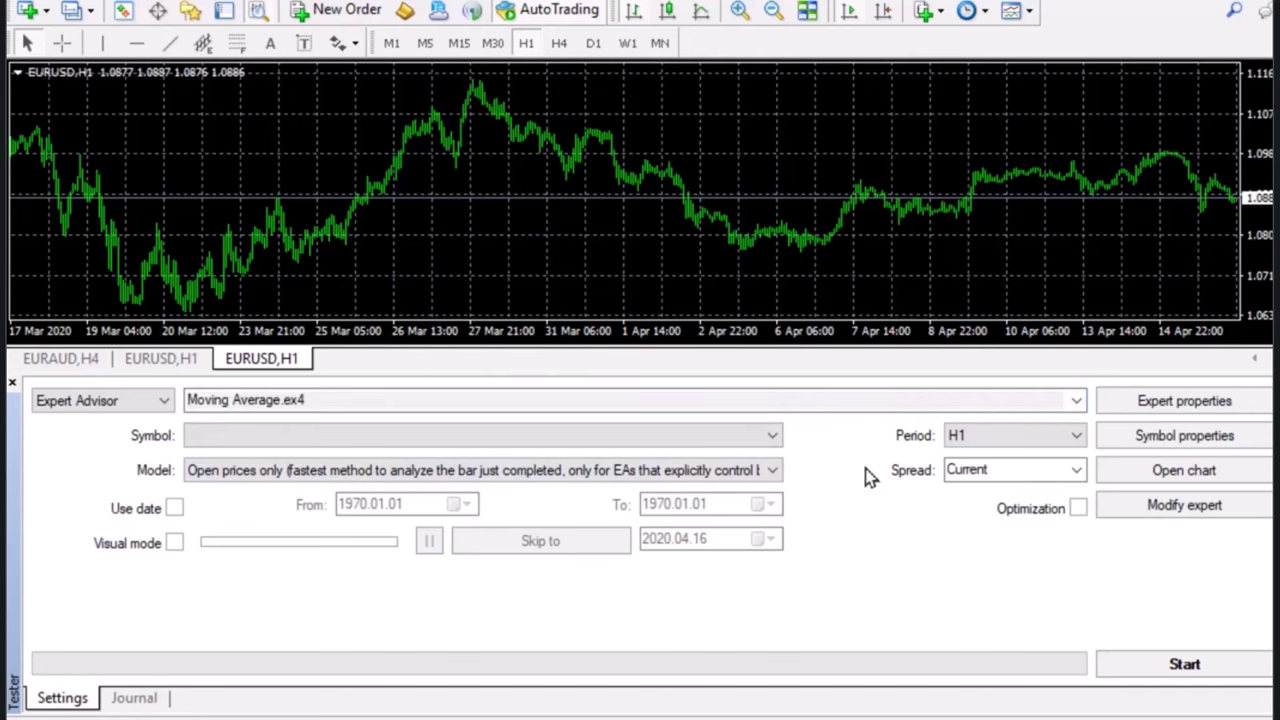
{"action": "left_click", "coordinate": [772, 436]}
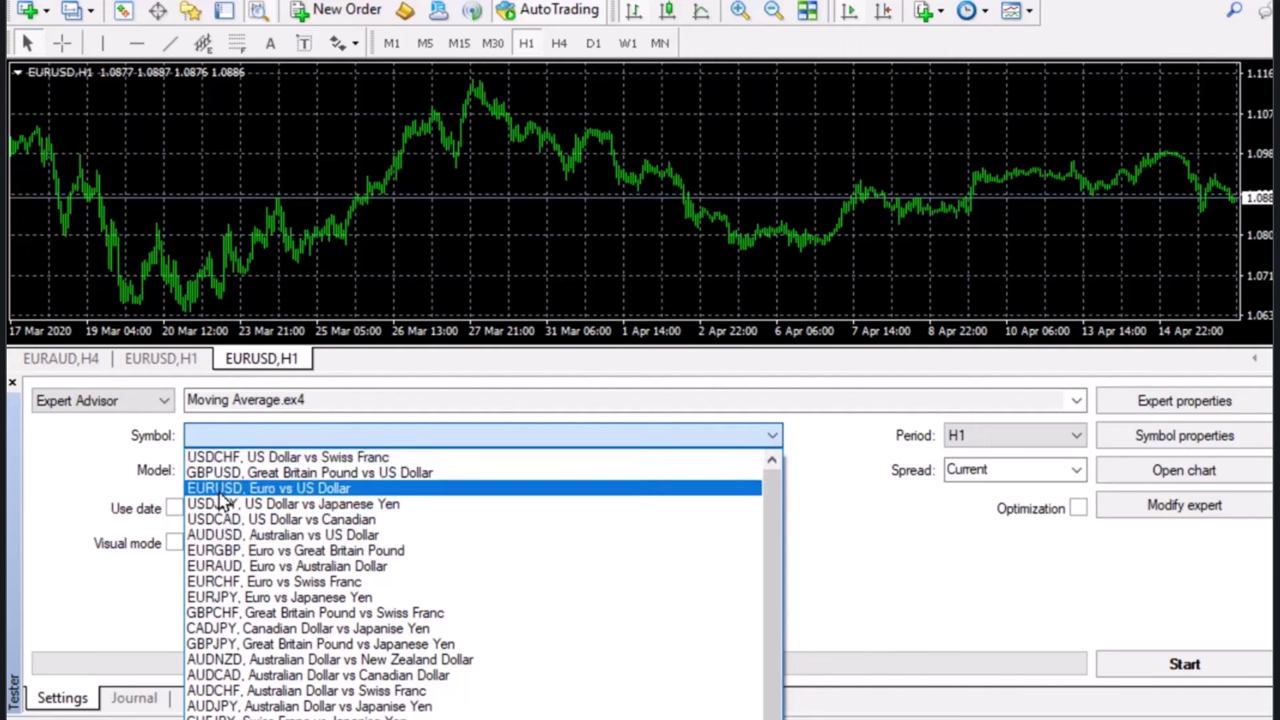
{"action": "left_click", "coordinate": [220, 490]}
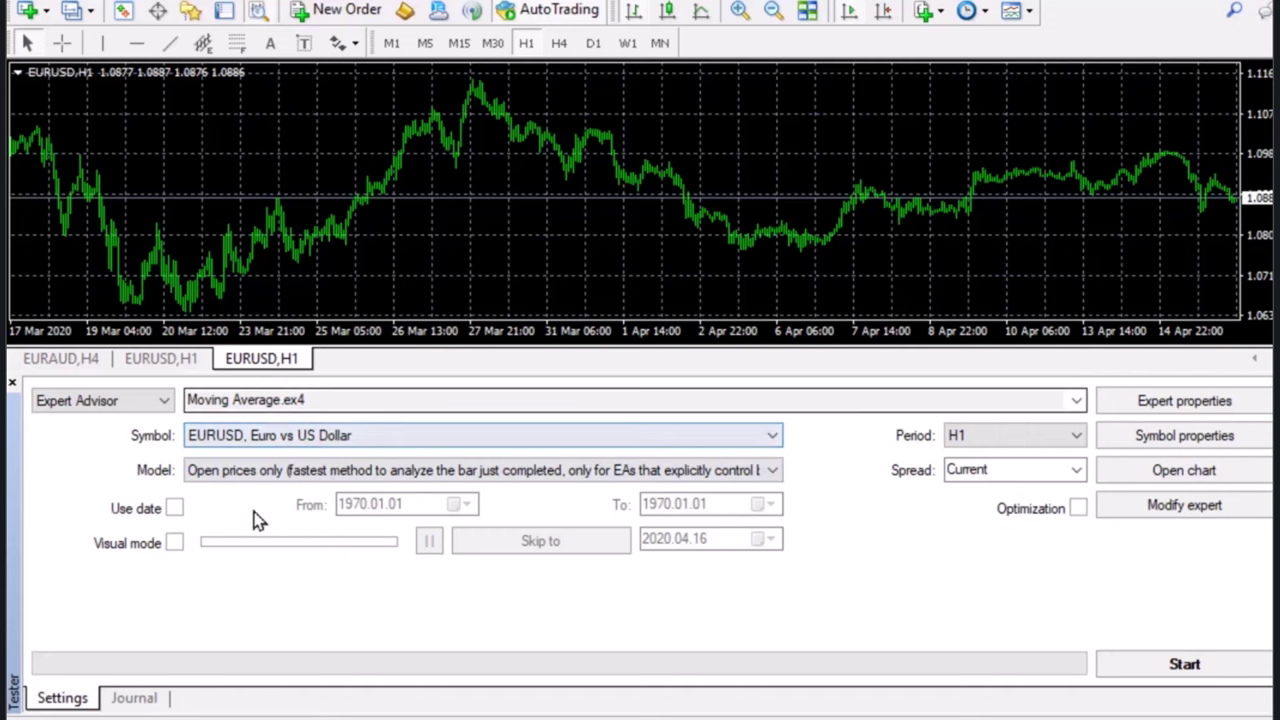
{"action": "left_click", "coordinate": [772, 474]}
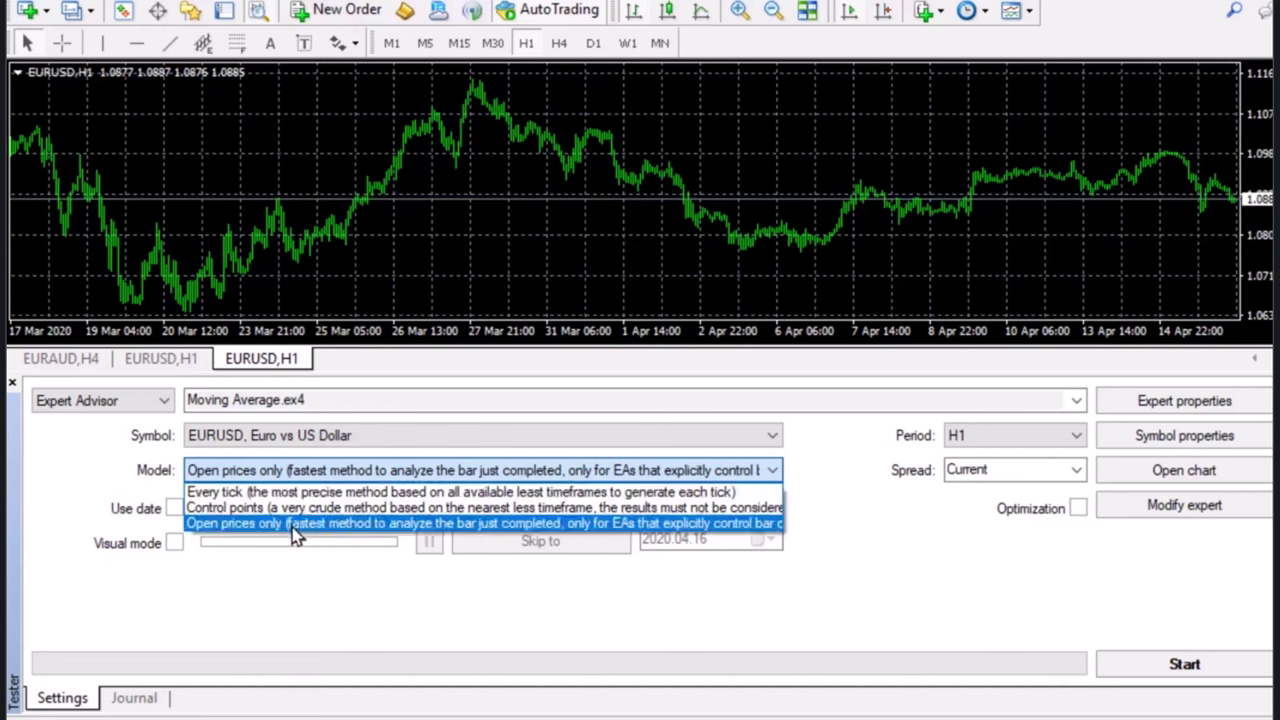
{"action": "left_click", "coordinate": [295, 526]}
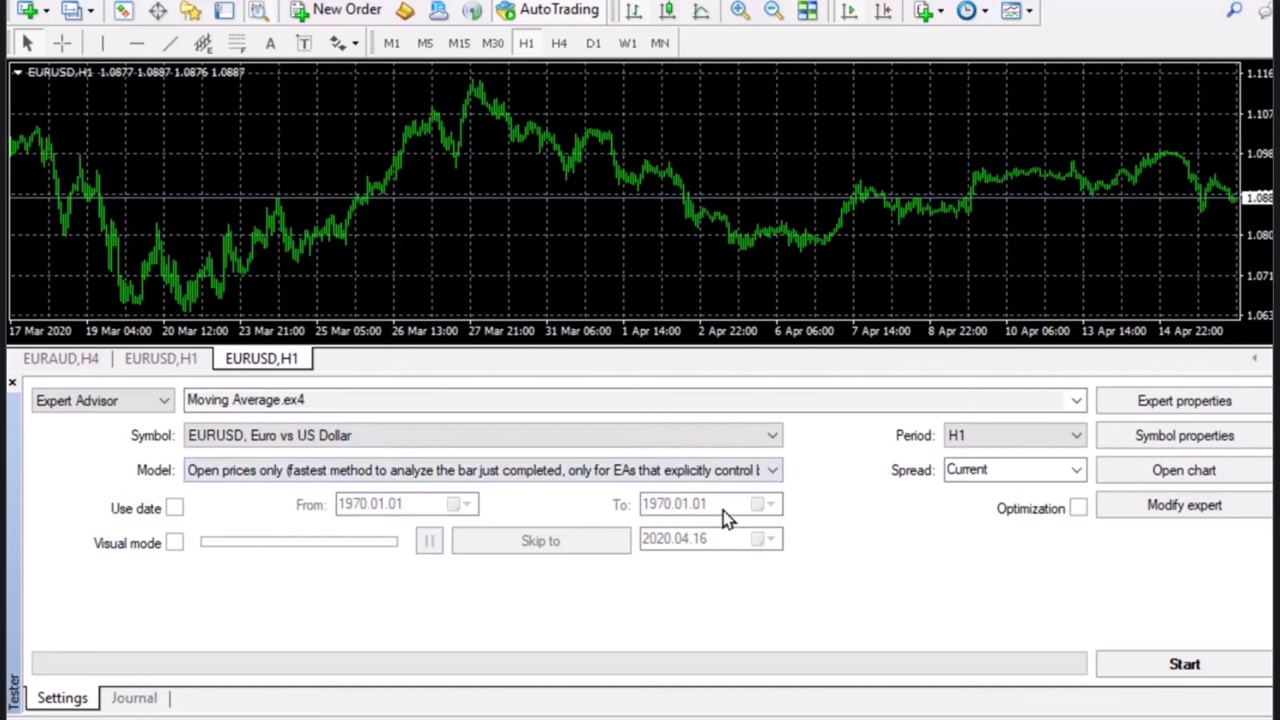
Step: Enable Use date with From 2020.03.01 and To 2020.04.15
{"action": "left_click", "coordinate": [174, 510]}
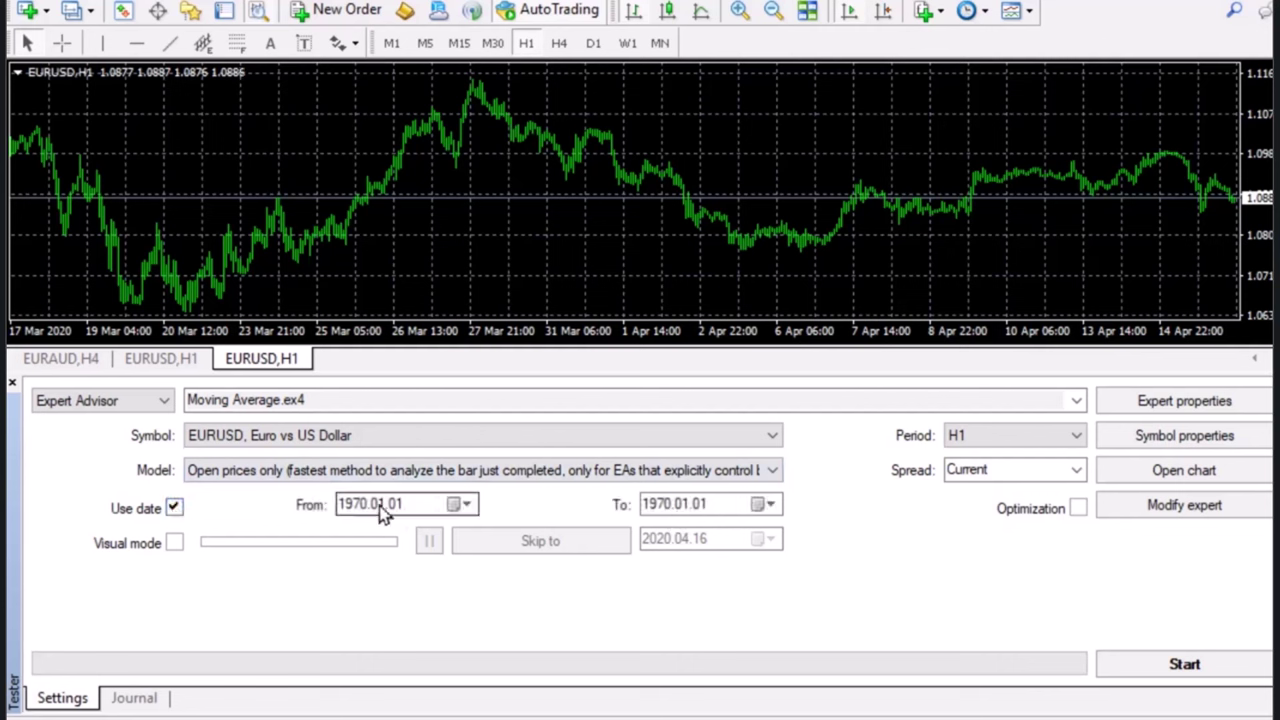
{"action": "left_click", "coordinate": [455, 505]}
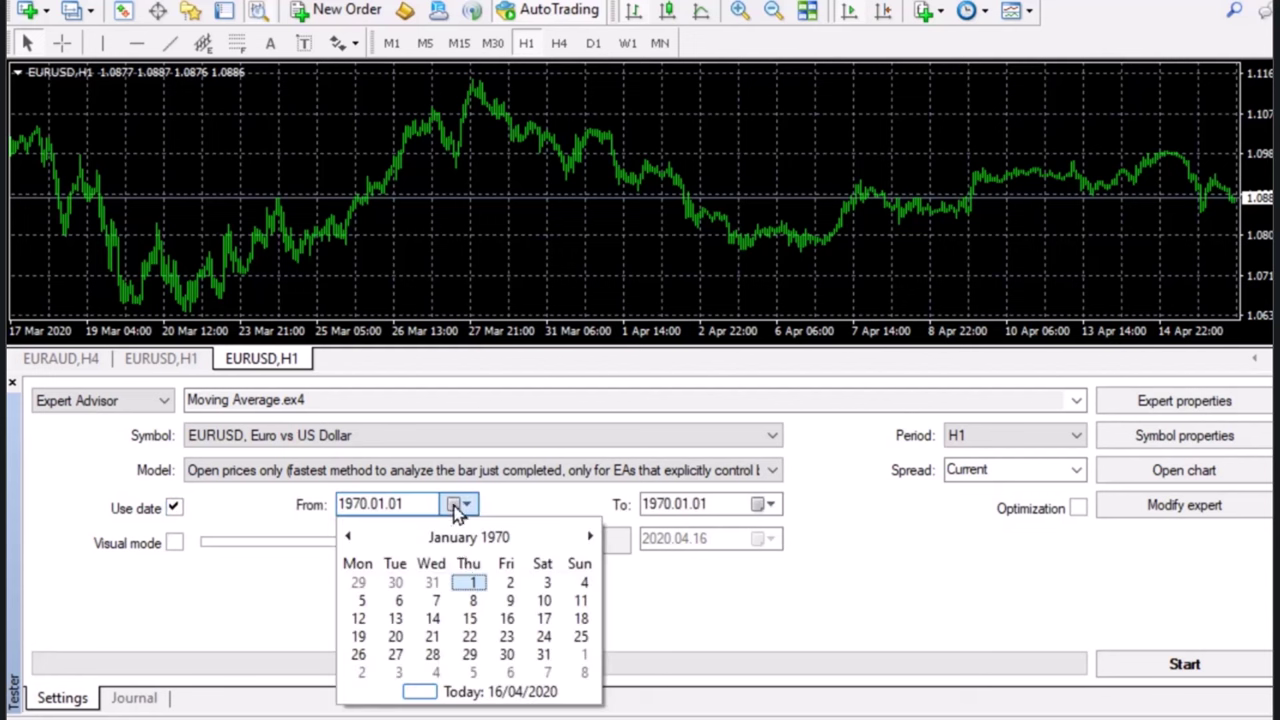
{"action": "left_click", "coordinate": [476, 700]}
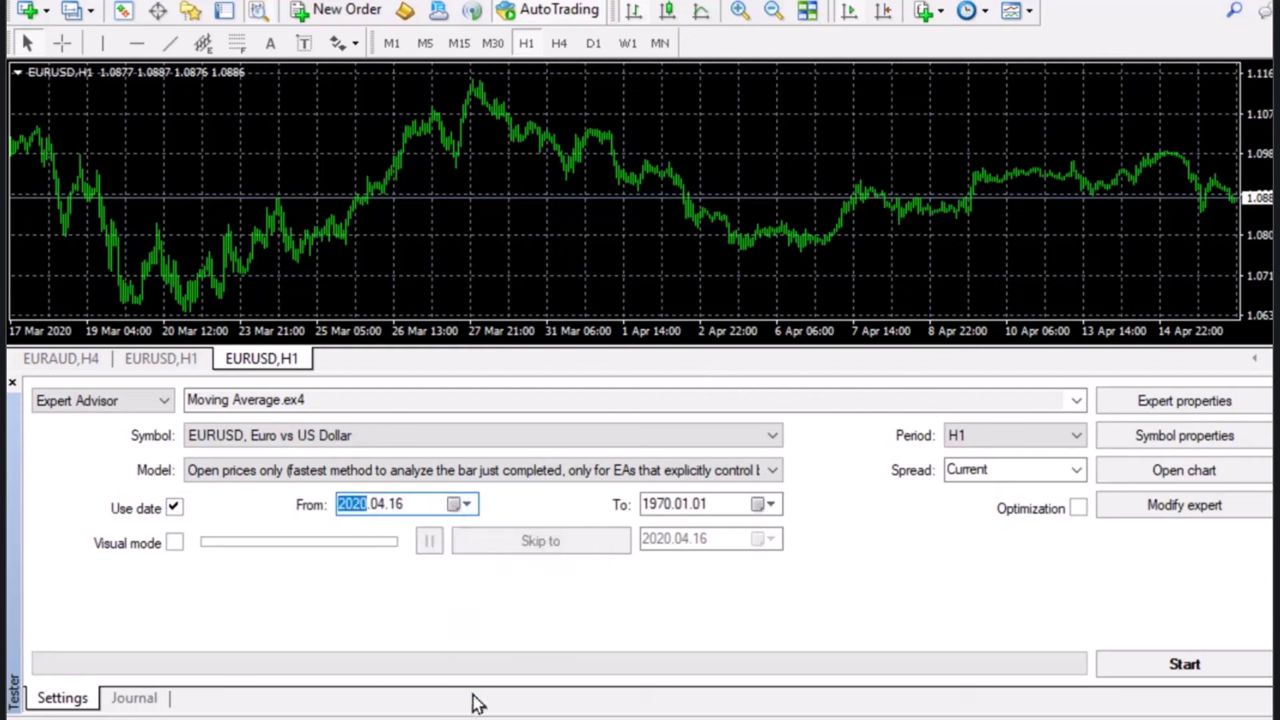
{"action": "left_click", "coordinate": [462, 505]}
{"action": "left_click", "coordinate": [347, 537]}
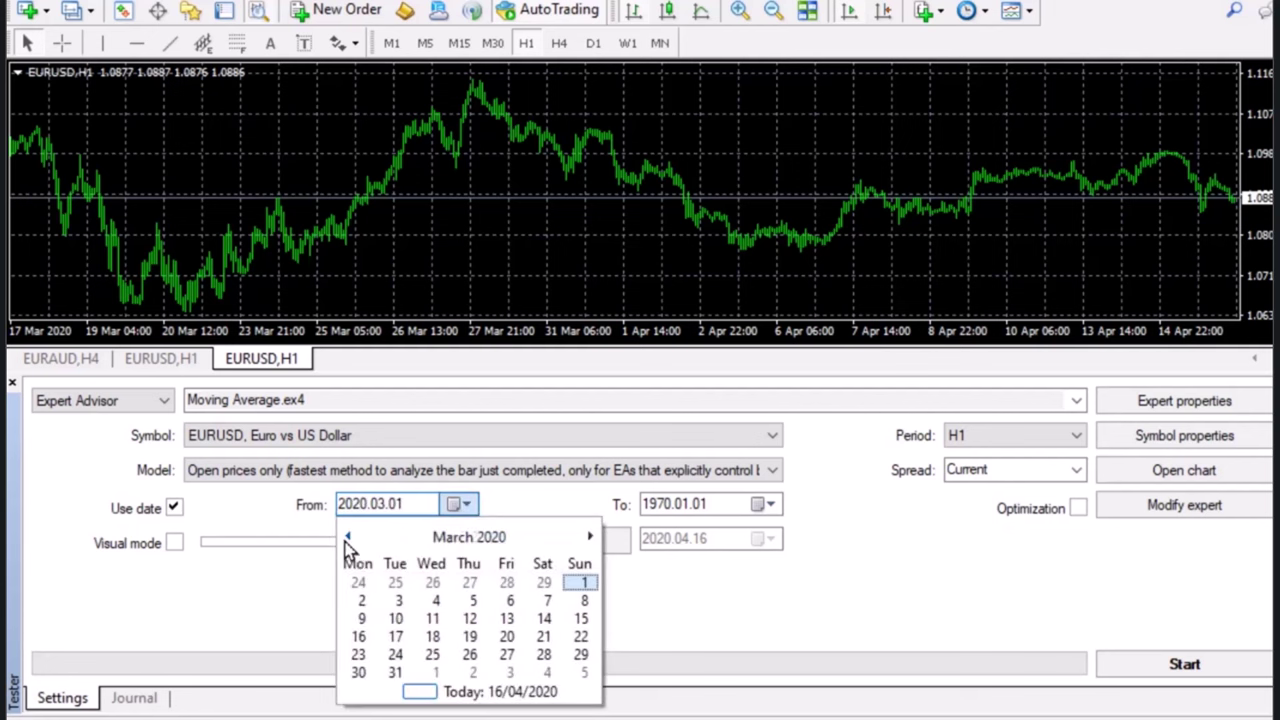
{"action": "left_click", "coordinate": [580, 584]}
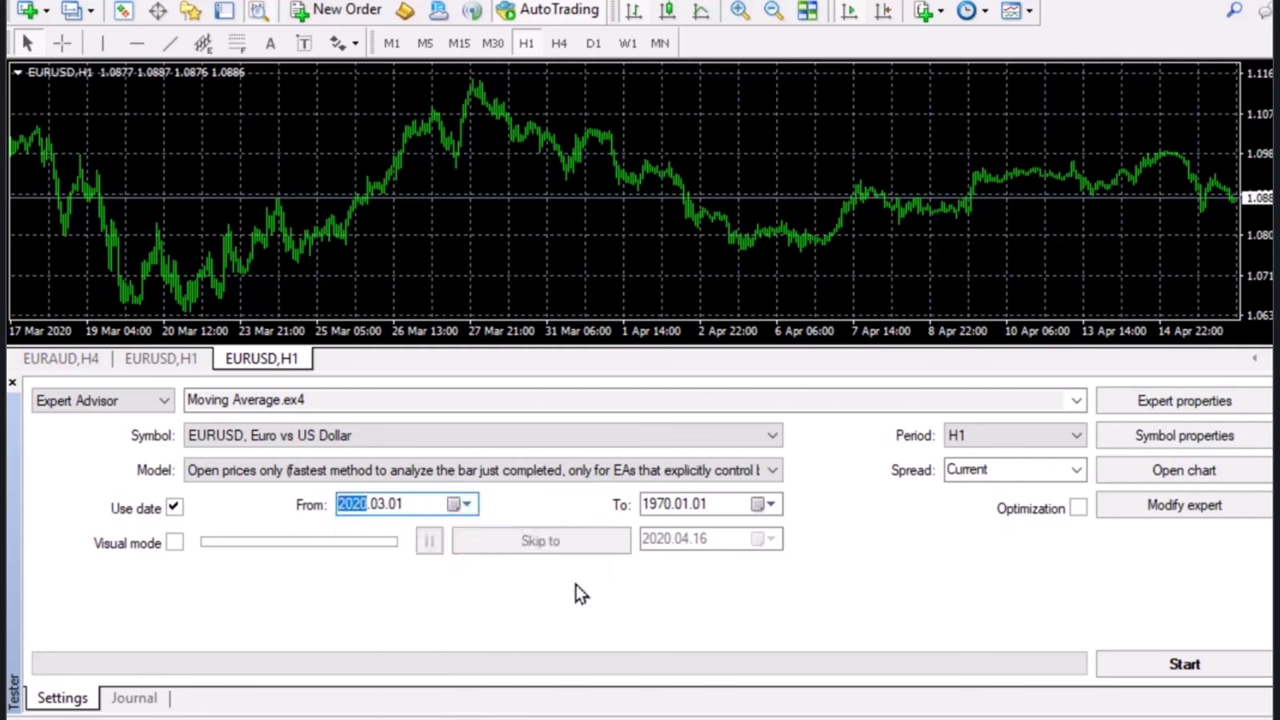
{"action": "left_click", "coordinate": [768, 505]}
{"action": "left_click", "coordinate": [778, 691]}
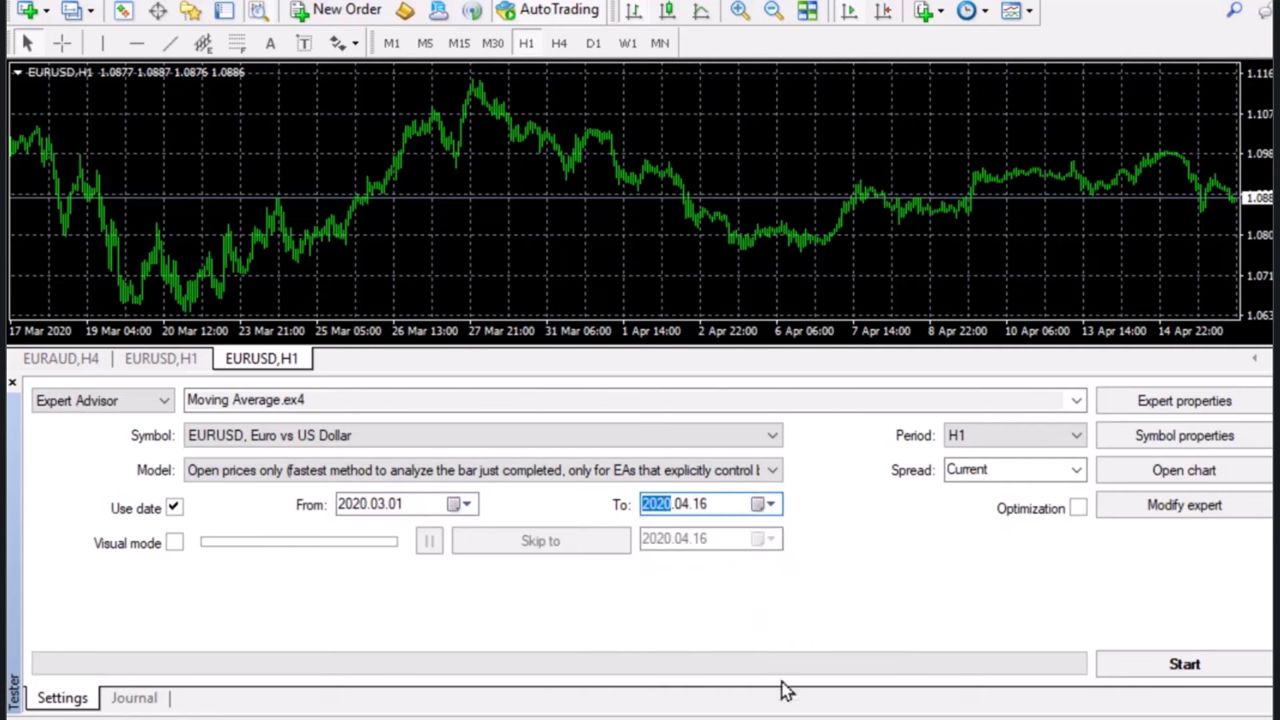
{"action": "left_click", "coordinate": [770, 505]}
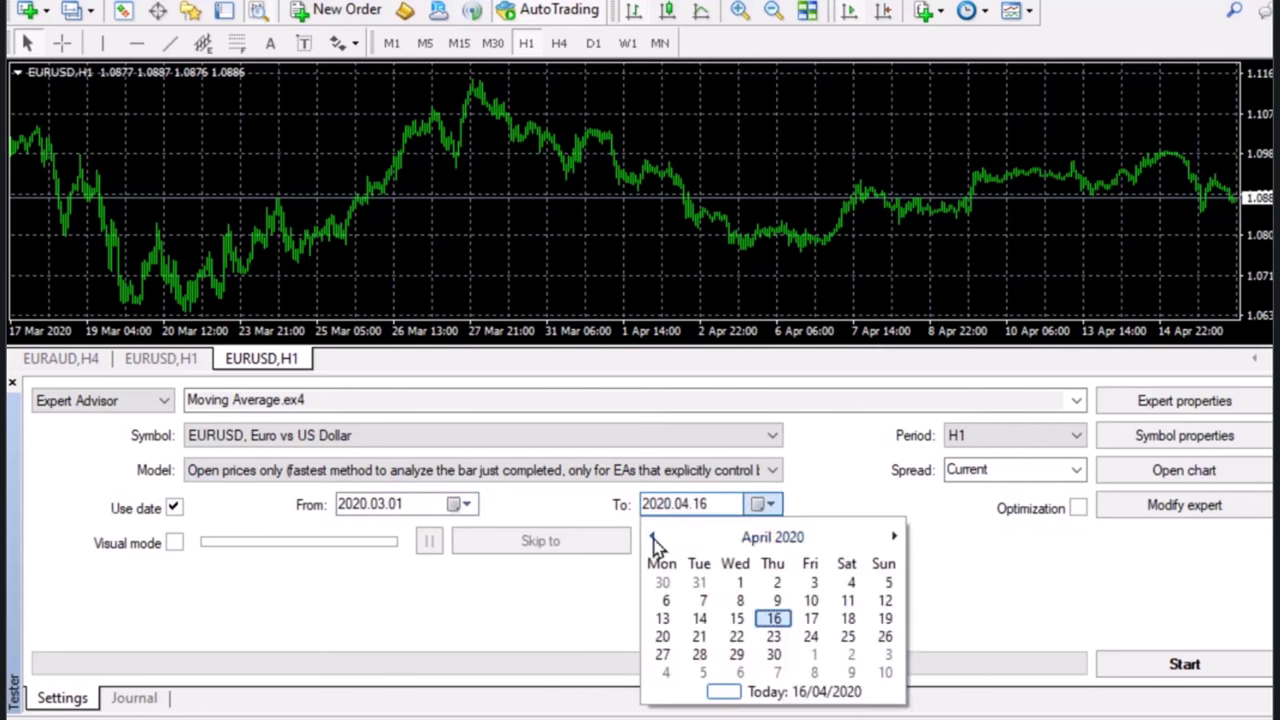
{"action": "left_click", "coordinate": [737, 618]}
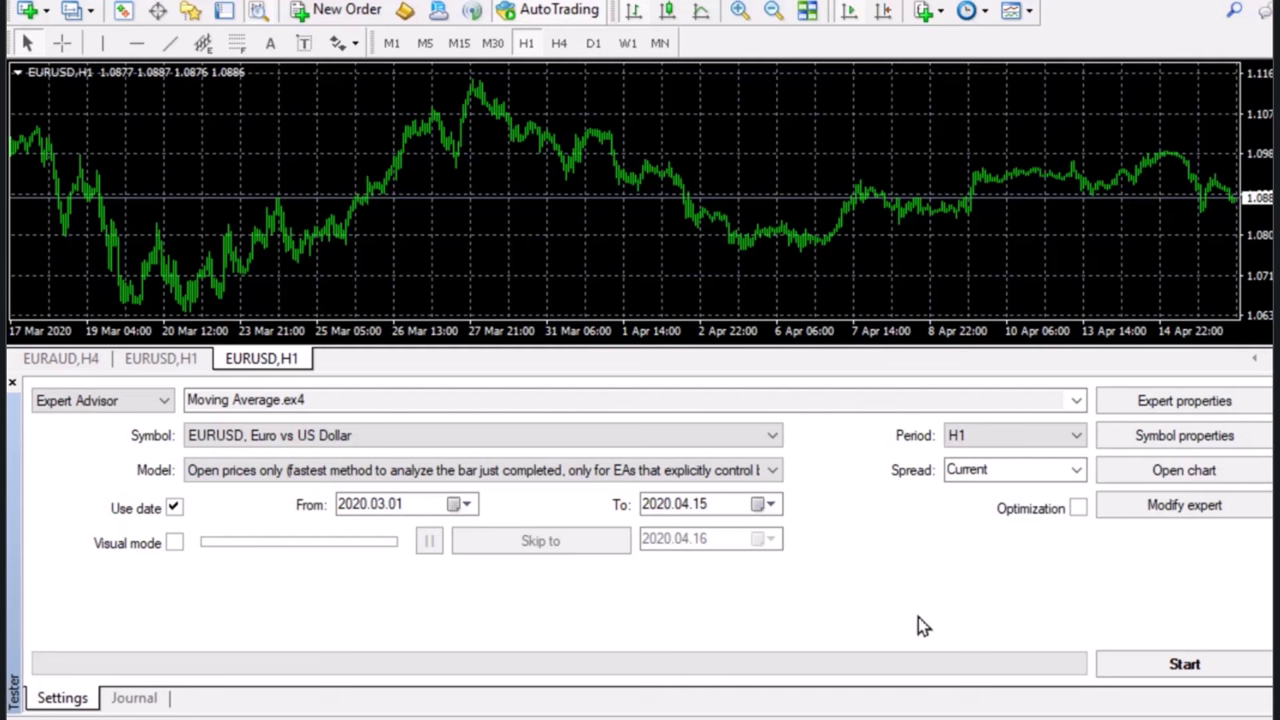
Step: Set the tester spread to 10 and bring up the Moving Average expert properties
{"action": "left_click", "coordinate": [993, 470]}
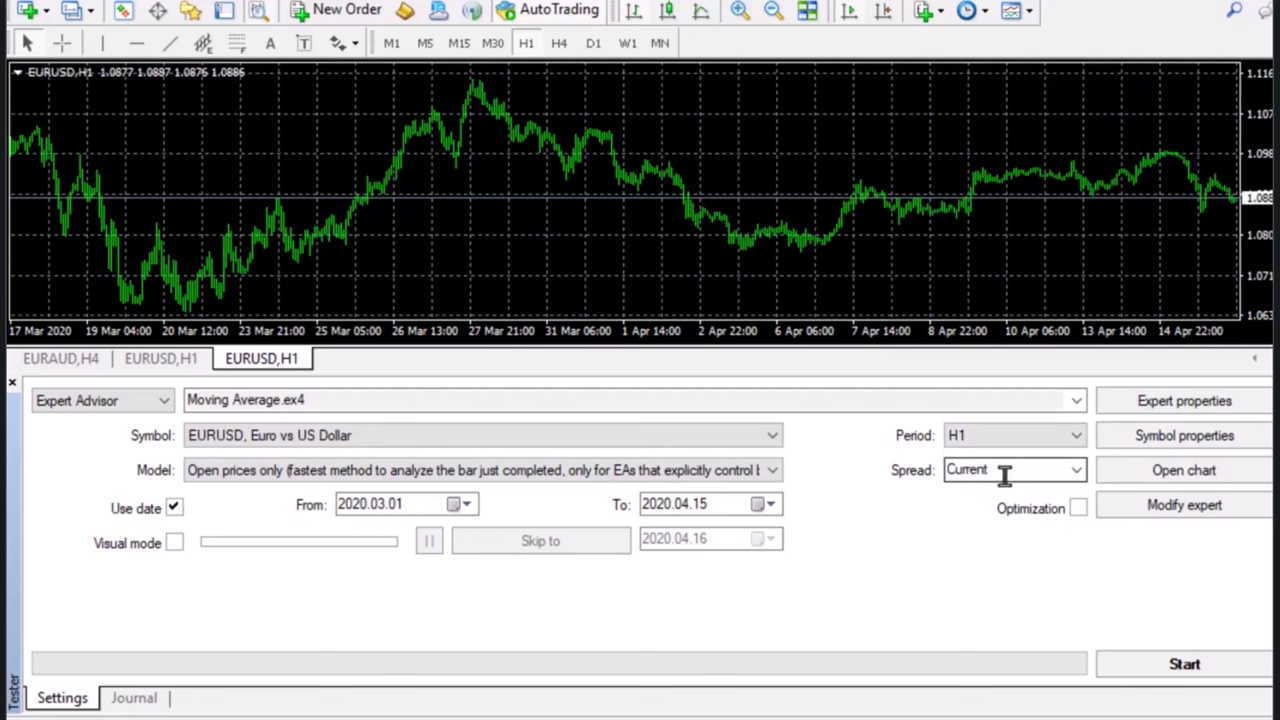
{"action": "left_click", "coordinate": [1077, 472]}
{"action": "left_click", "coordinate": [982, 540]}
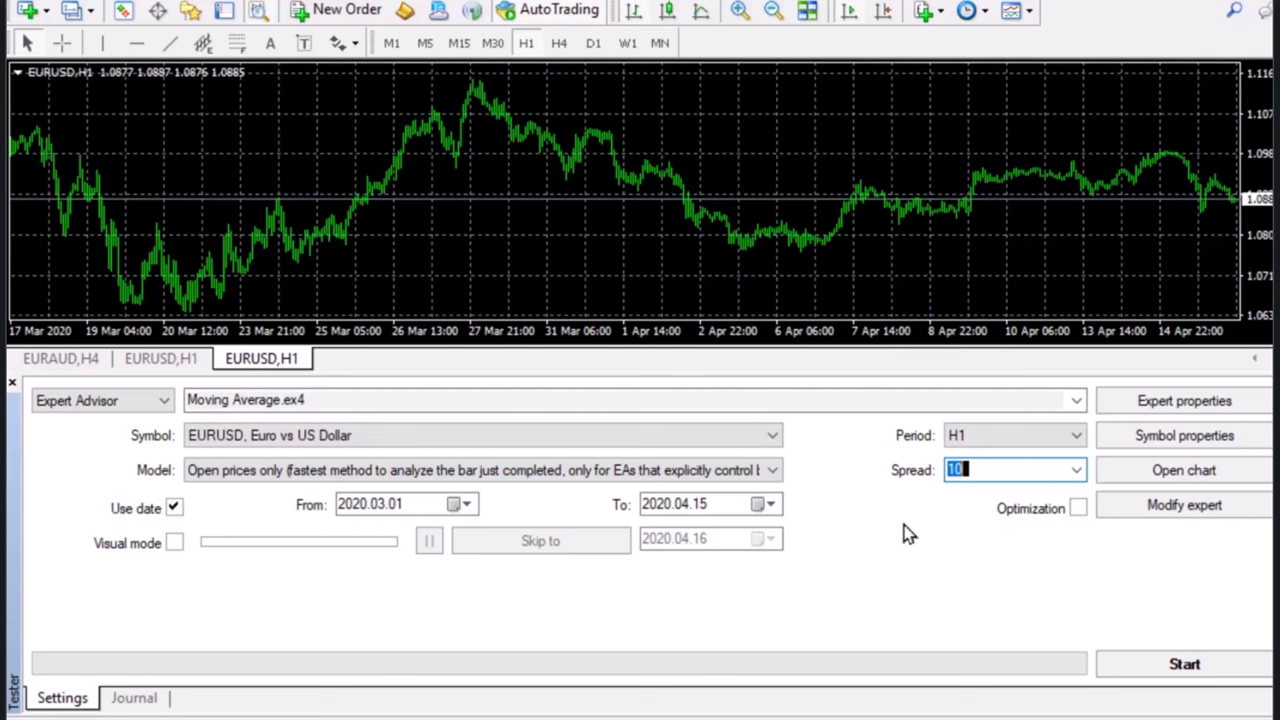
{"action": "left_click", "coordinate": [1172, 412]}
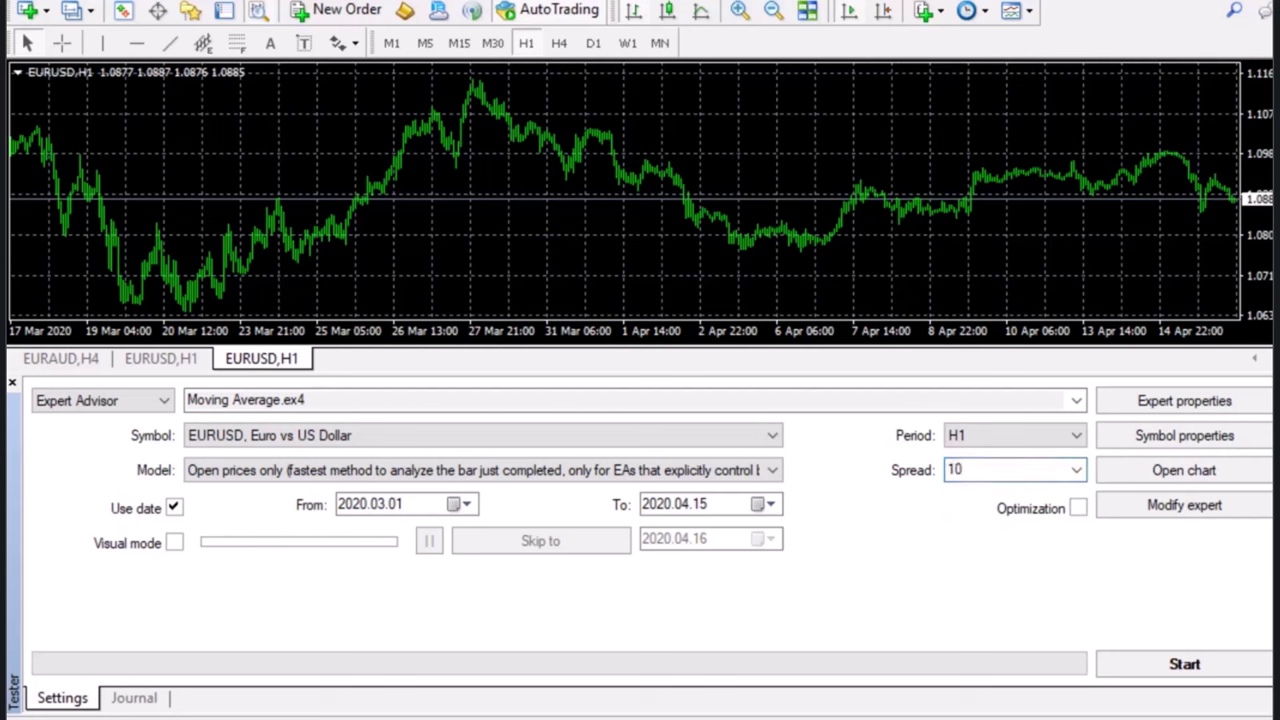
Step: Review the inputs (Lots 0.1, MovingPeriod 12, MovingShift 6) and accept them unchanged
{"action": "left_click_drag", "start_coordinate": [366, 176], "coordinate": [763, 88]}
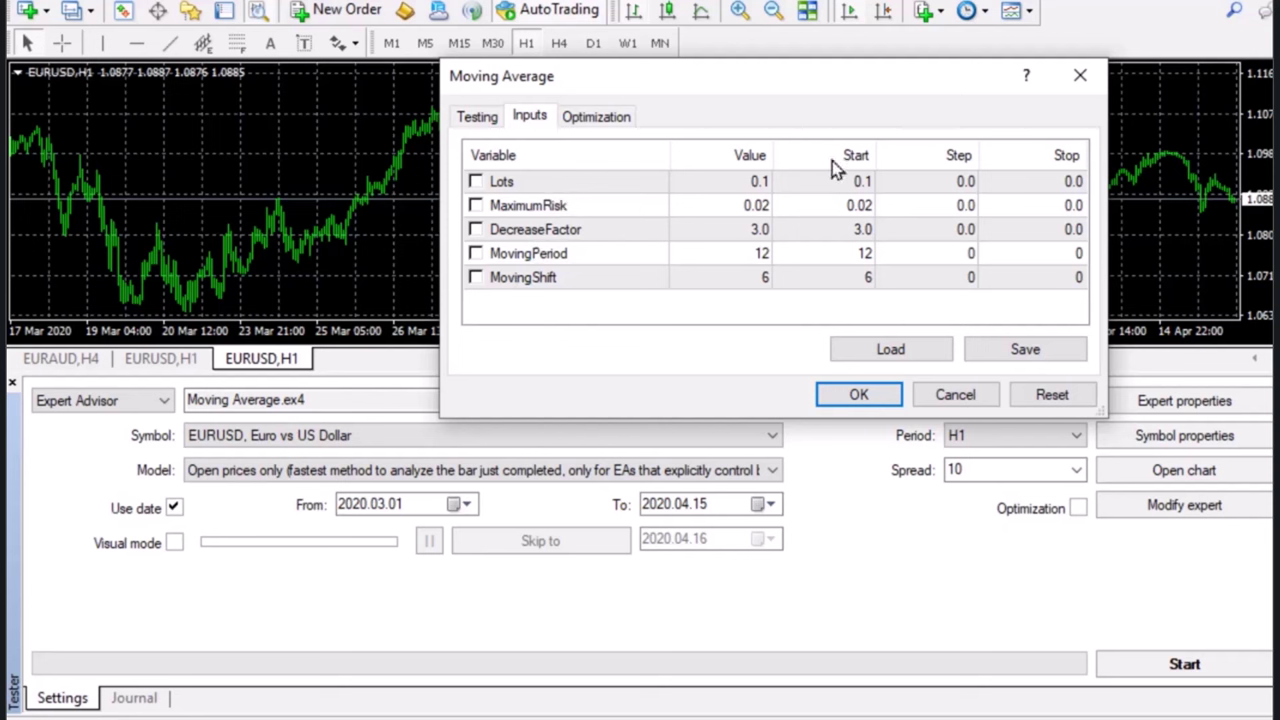
{"action": "left_click", "coordinate": [860, 396]}
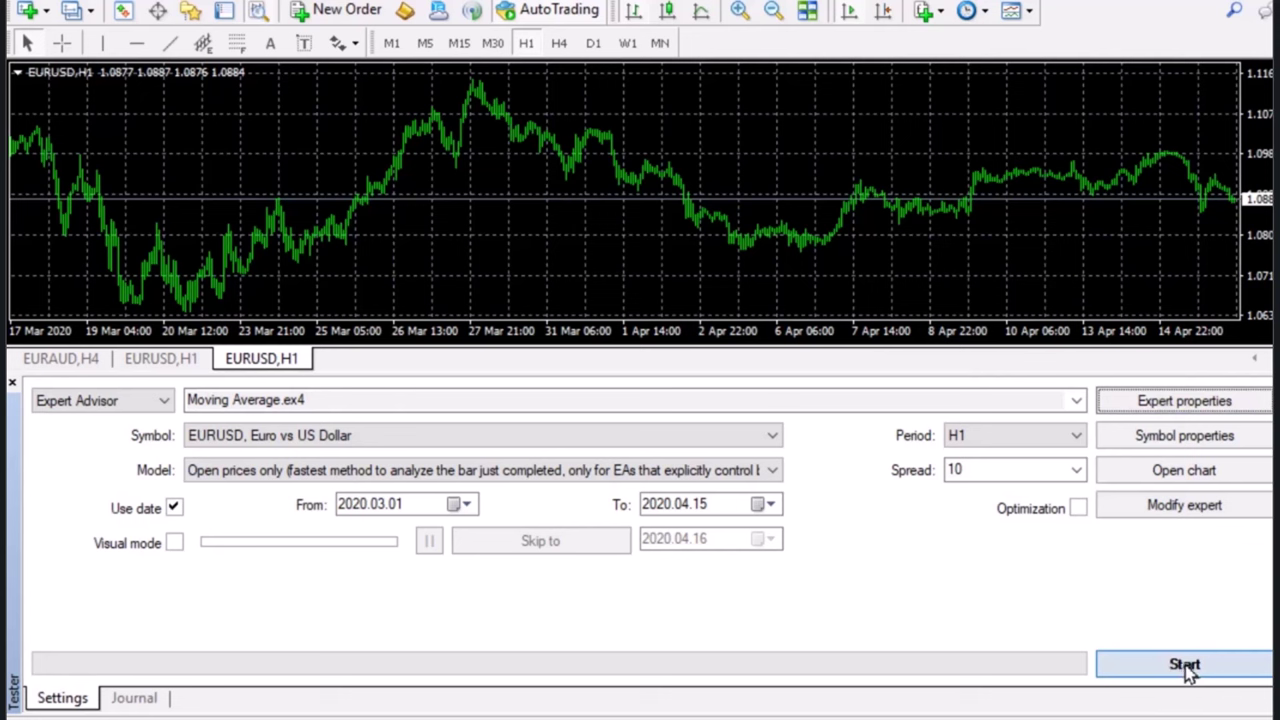
Step: Run the EURUSD H1 backtest and read the report: 36 trades, net profit 15.59
{"action": "left_click", "coordinate": [1186, 668]}
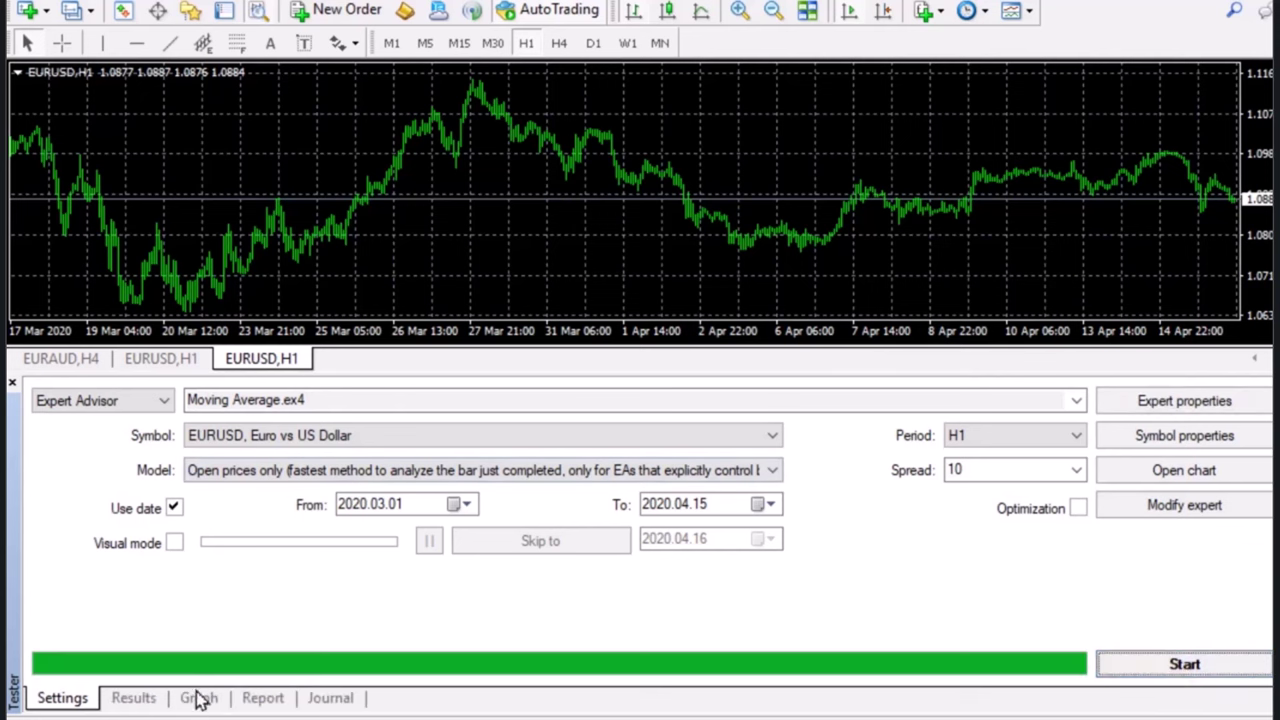
{"action": "left_click", "coordinate": [266, 700]}
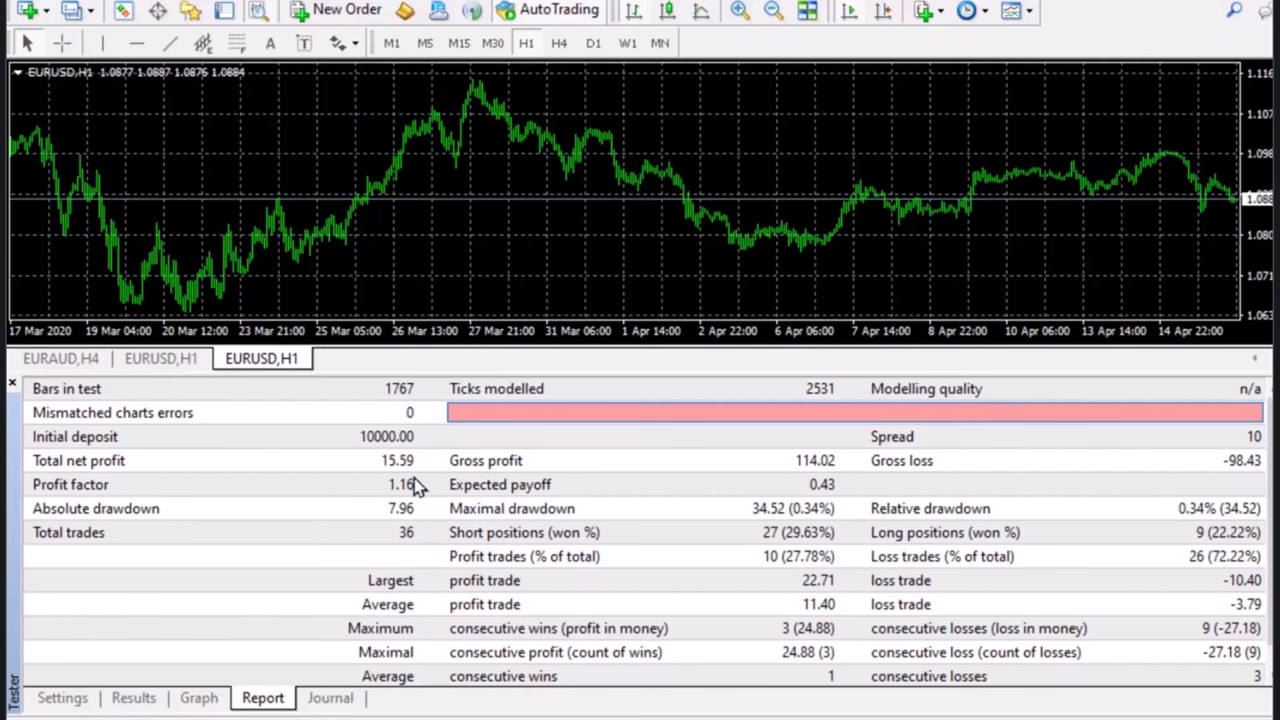
Step: Return to the tester settings and reopen the Moving Average expert's inputs
{"action": "left_click", "coordinate": [62, 700]}
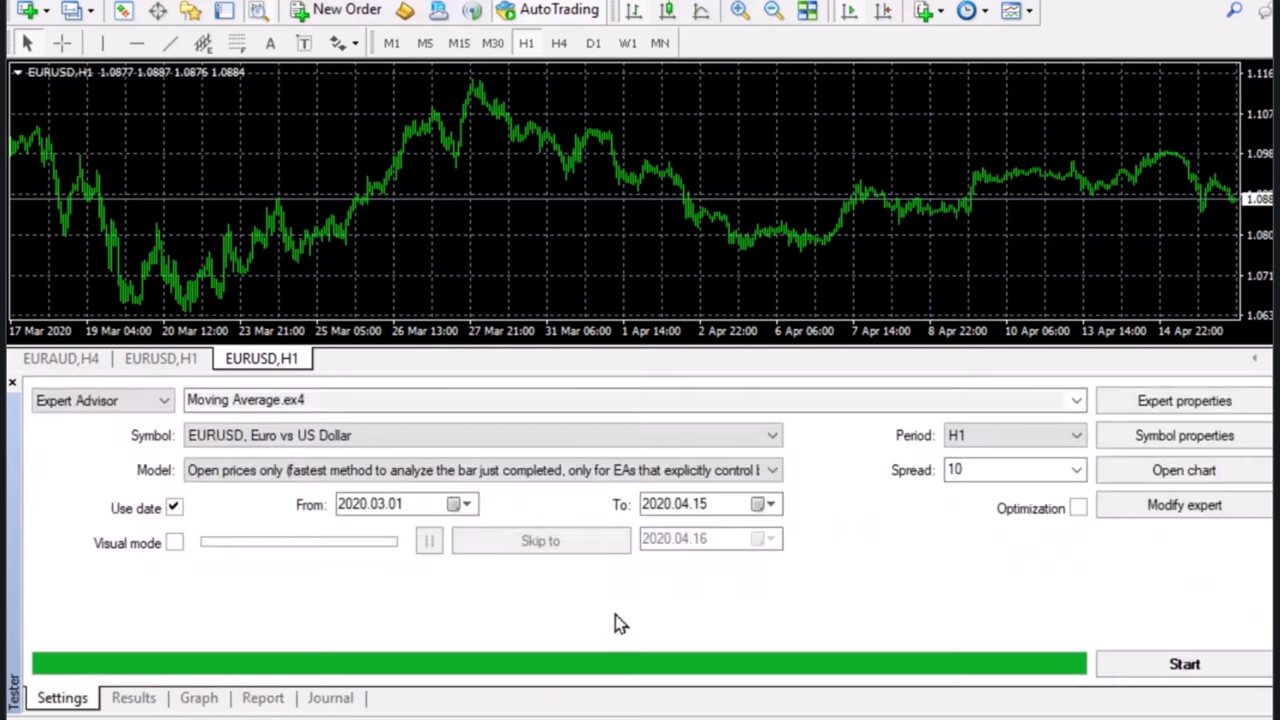
{"action": "left_click", "coordinate": [1186, 410]}
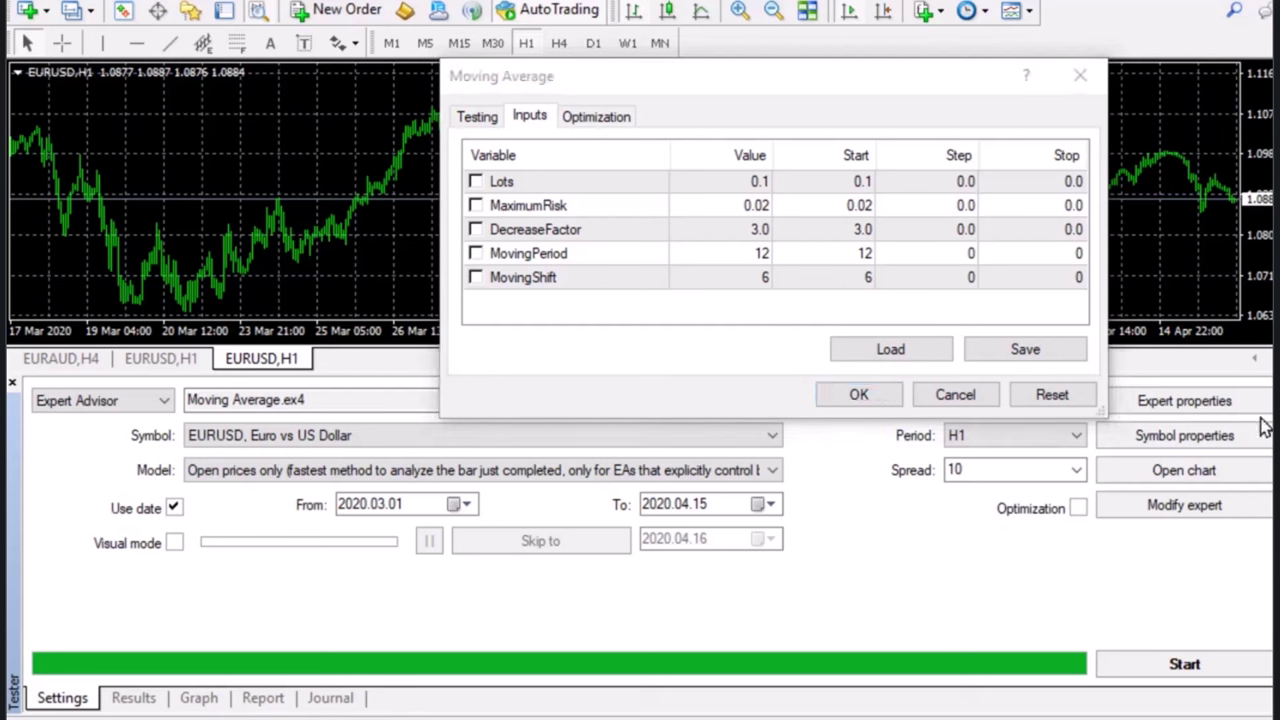
Step: Set MovingShift to range 1–10 step 1 and MovingPeriod to 2–20 step 1
{"action": "left_click", "coordinate": [868, 281]}
{"action": "type", "text": "1"}
{"action": "left_click", "coordinate": [968, 277]}
{"action": "type", "text": "1"}
{"action": "left_click", "coordinate": [1058, 278]}
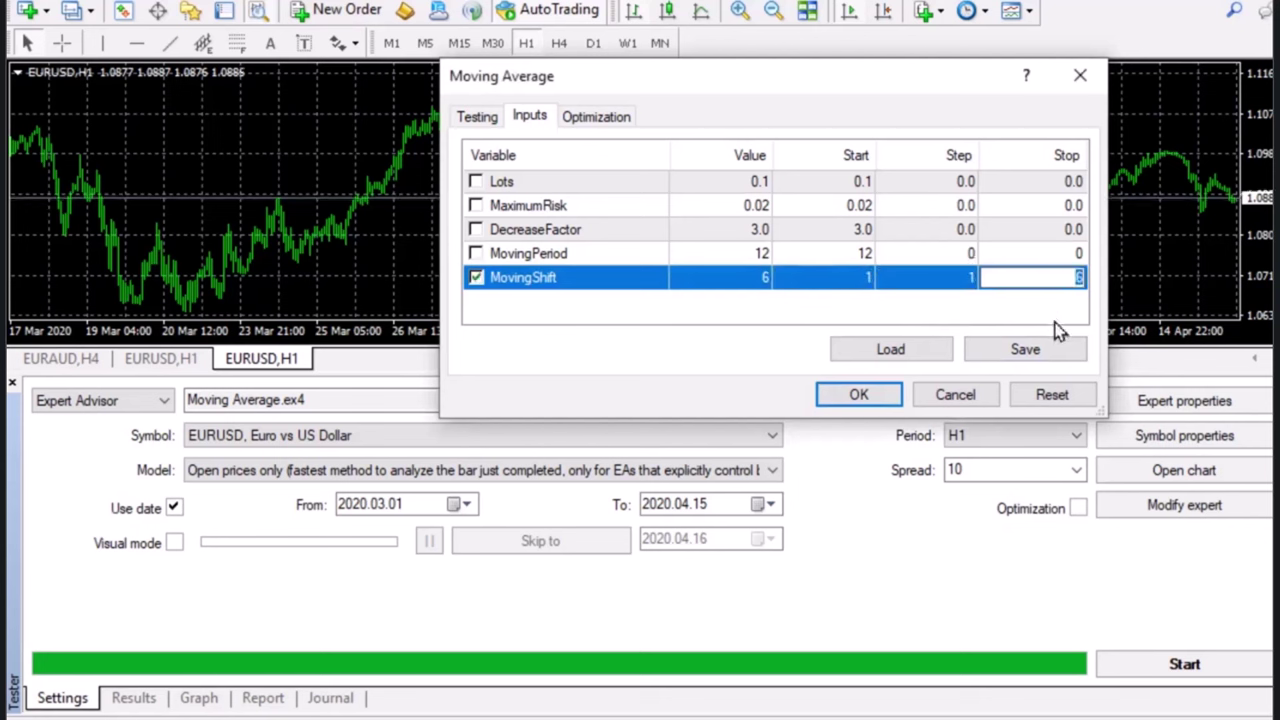
{"action": "type", "text": "10"}
{"action": "left_click", "coordinate": [855, 256]}
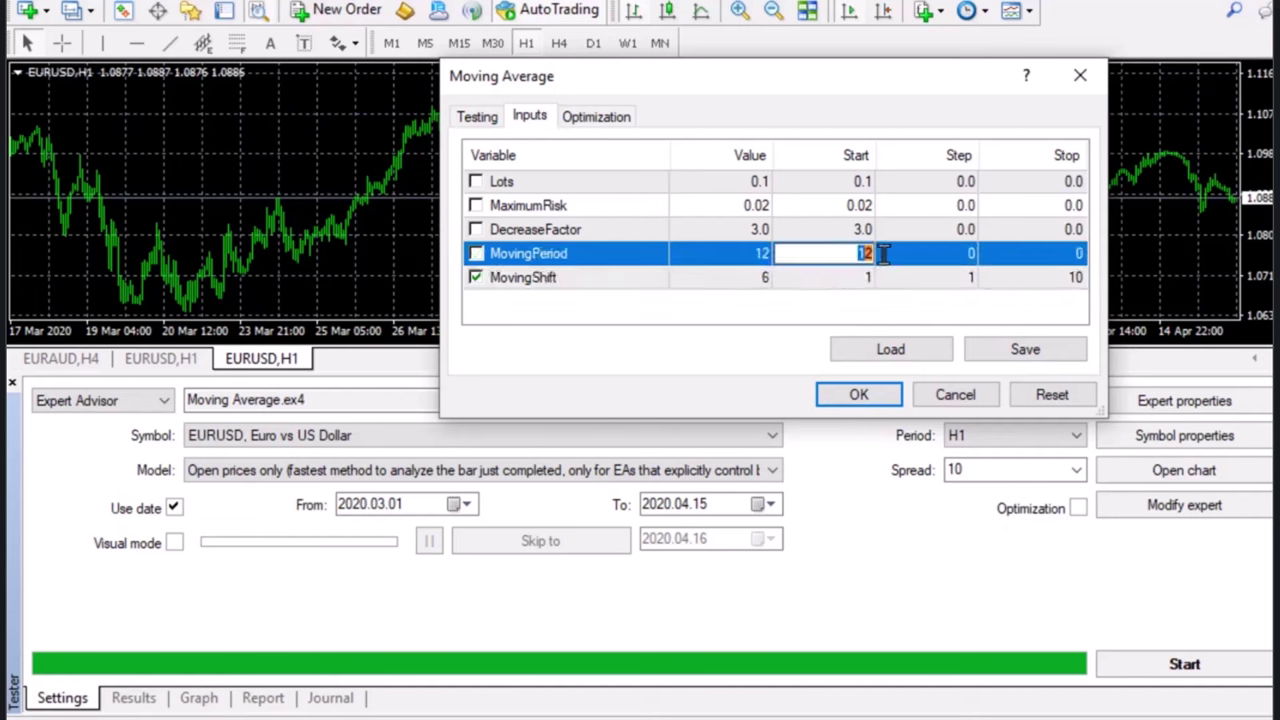
{"action": "type", "text": "2"}
{"action": "left_click", "coordinate": [973, 253]}
{"action": "type", "text": "1"}
{"action": "left_click", "coordinate": [1063, 253]}
{"action": "type", "text": "20"}
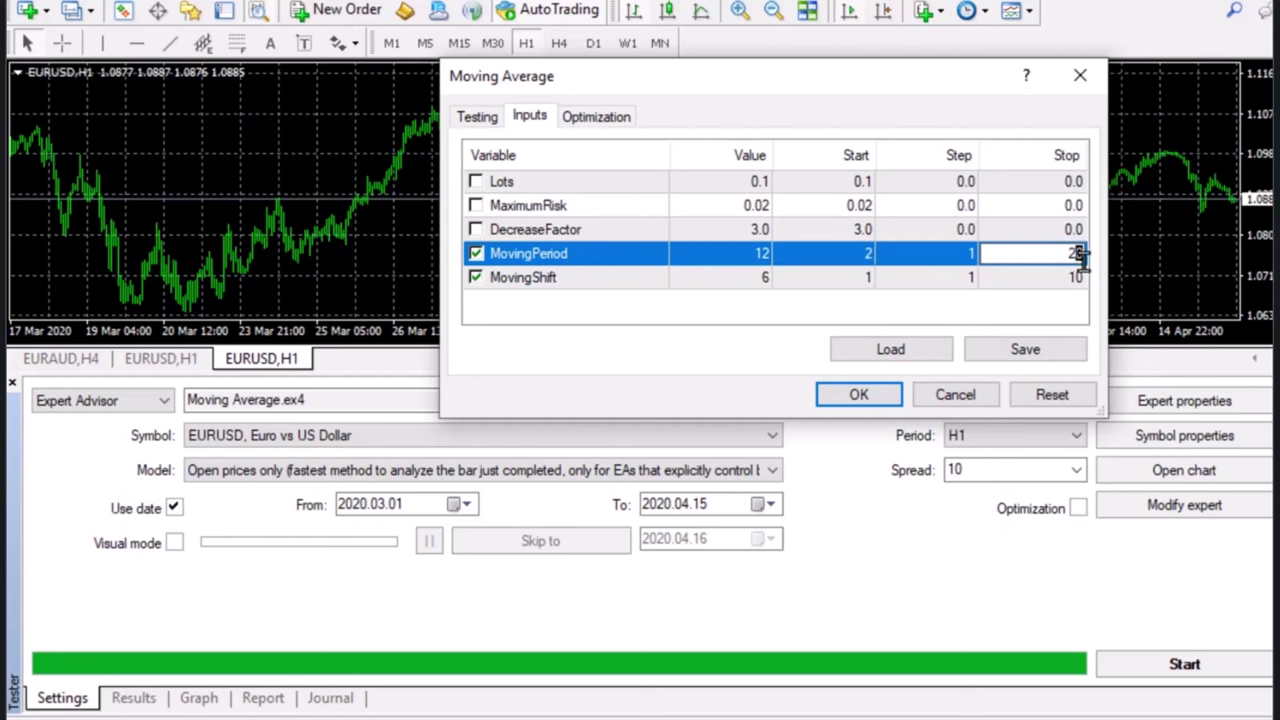
Step: Tick DecreaseFactor (start 1, step 1) and MaximumRisk (step 0.02) and set their ranges
{"action": "left_click", "coordinate": [477, 230]}
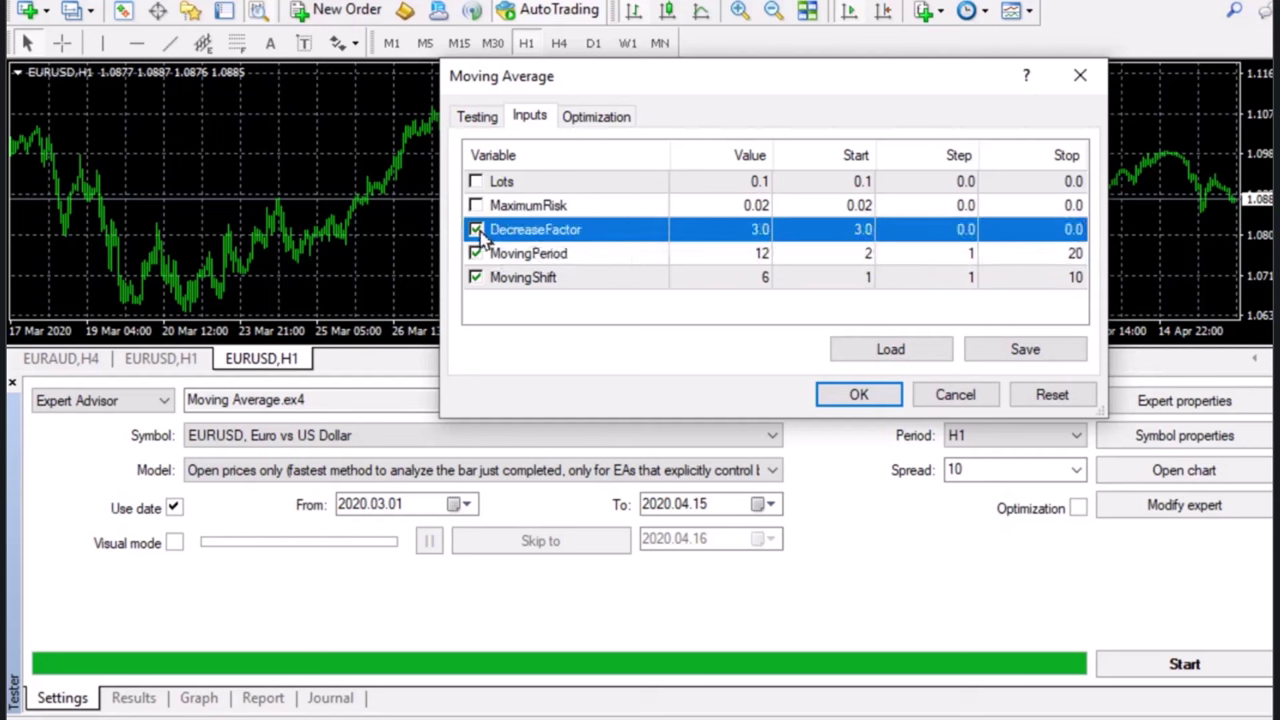
{"action": "left_click", "coordinate": [840, 232]}
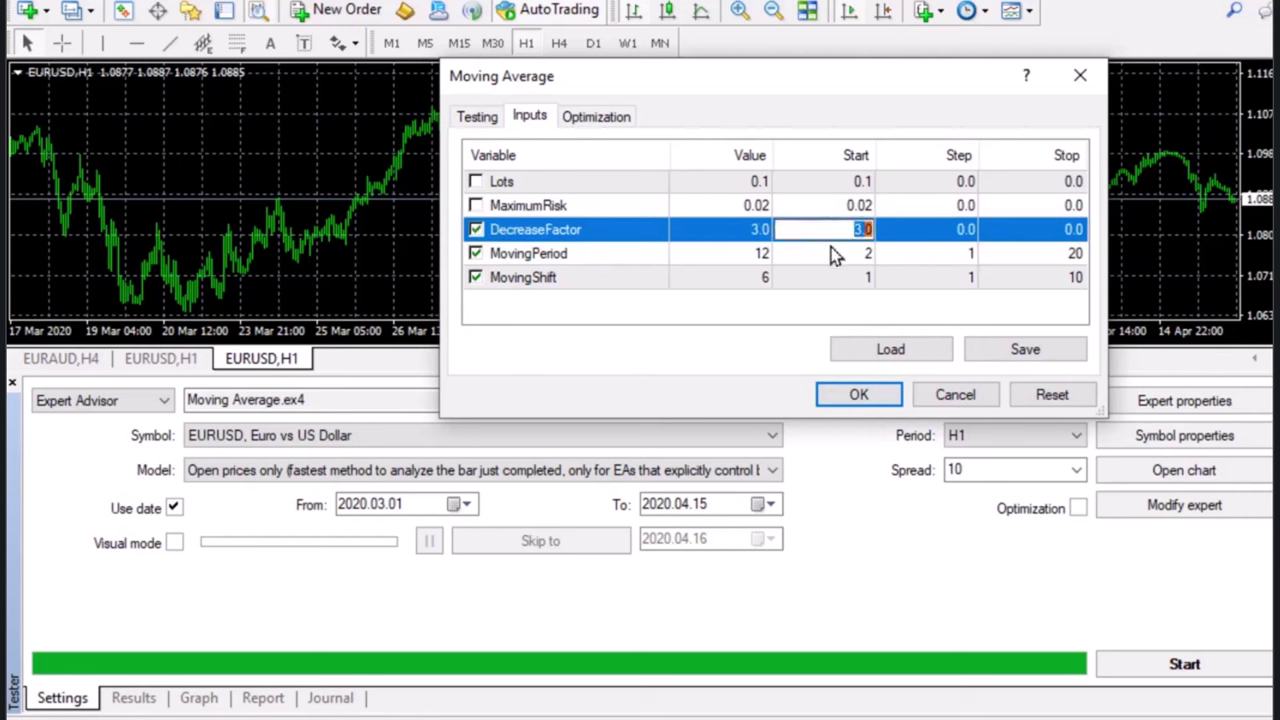
{"action": "type", "text": "1"}
{"action": "left_click", "coordinate": [965, 232]}
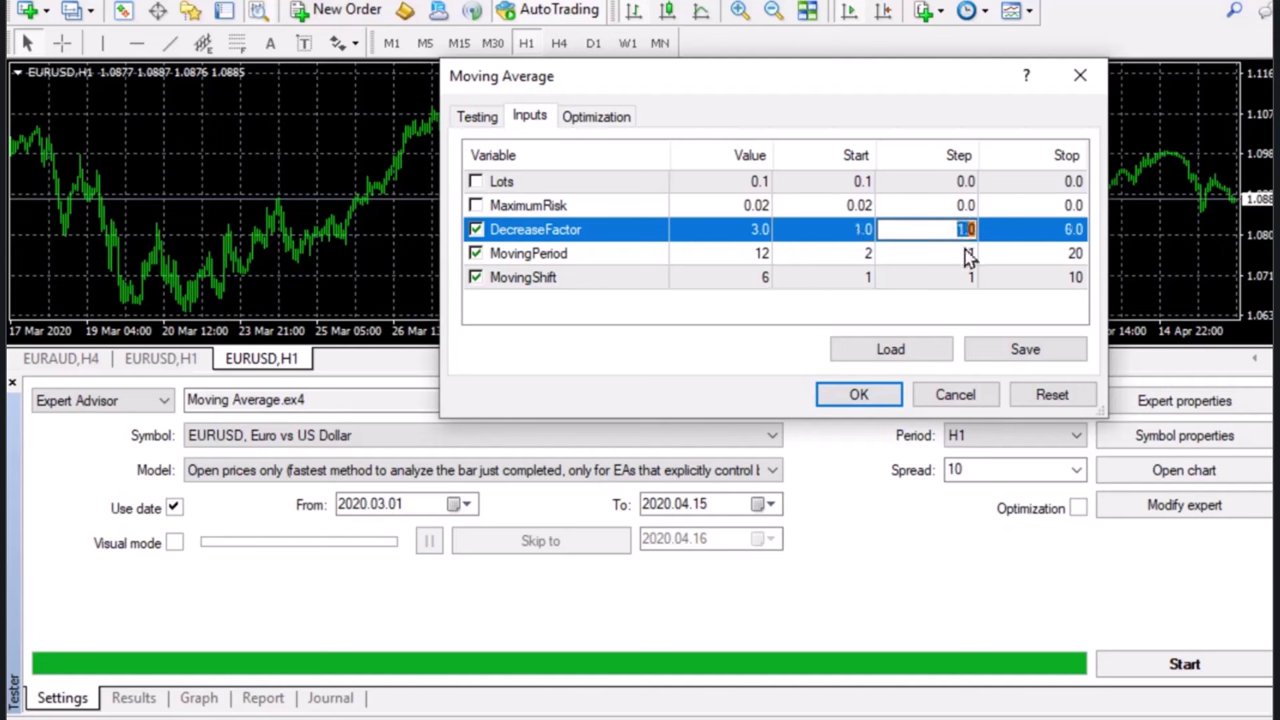
{"action": "key", "text": "Return"}
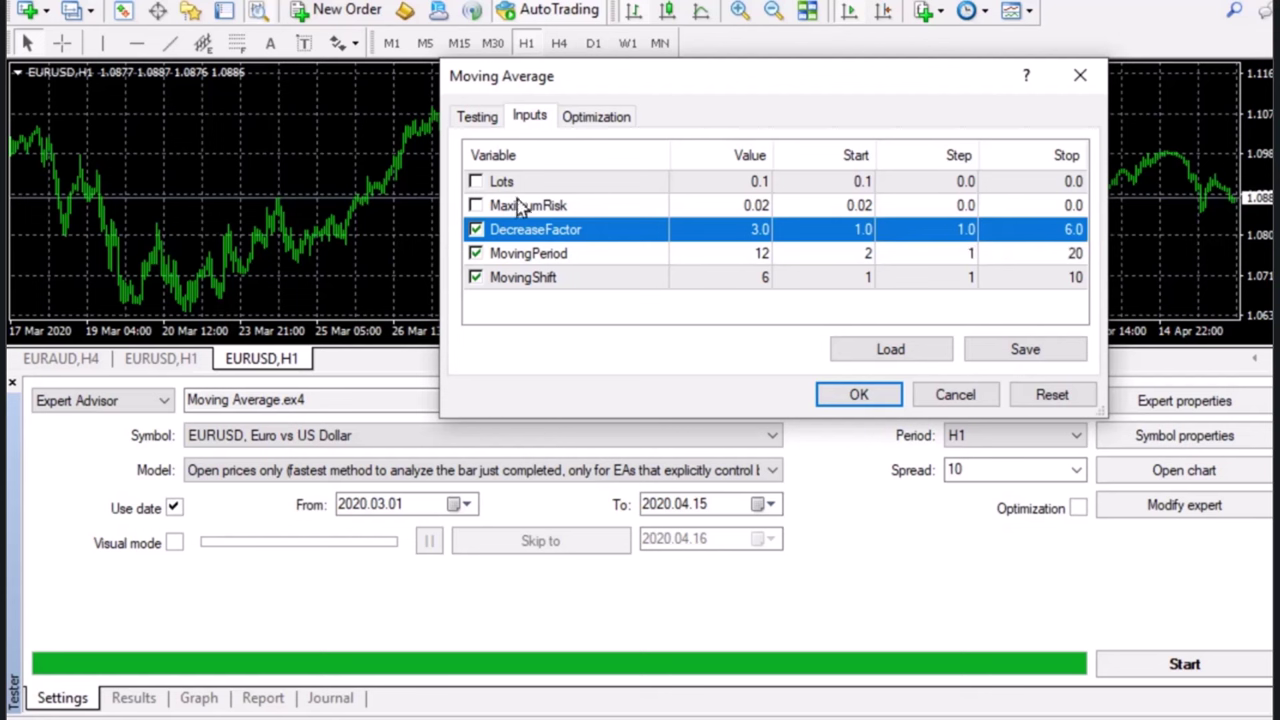
{"action": "left_click", "coordinate": [475, 206]}
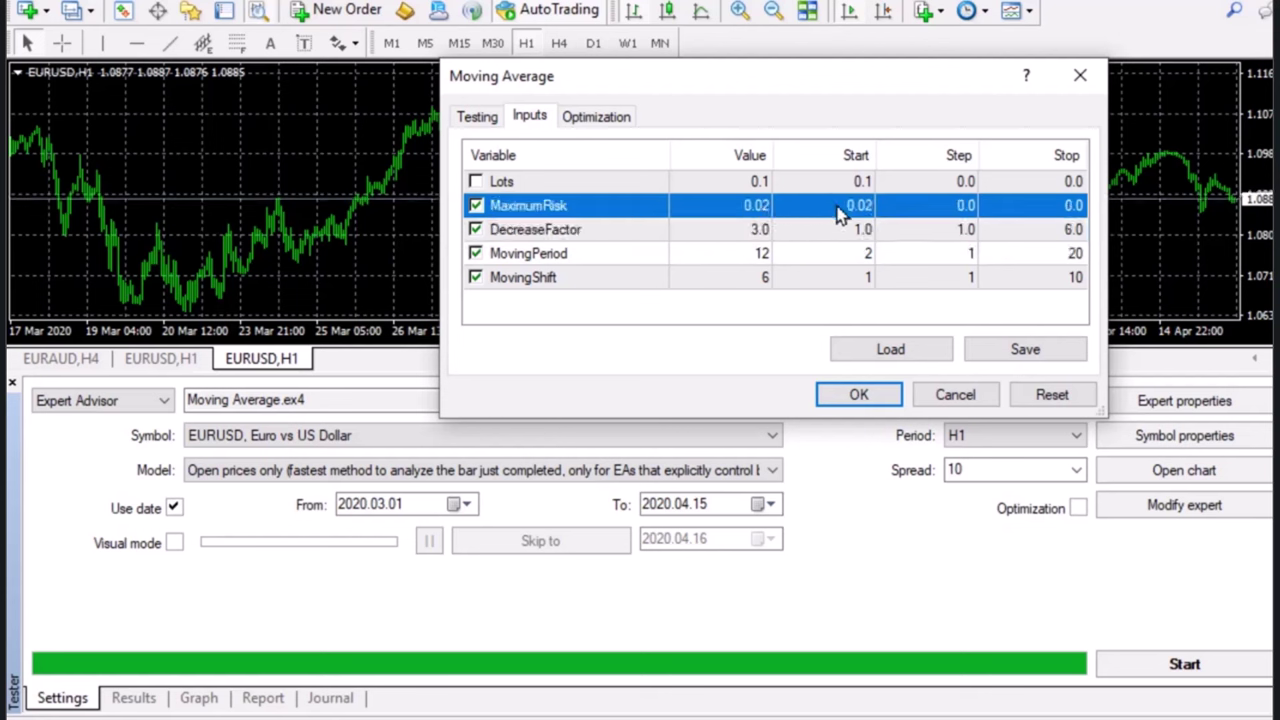
{"action": "left_click", "coordinate": [966, 207]}
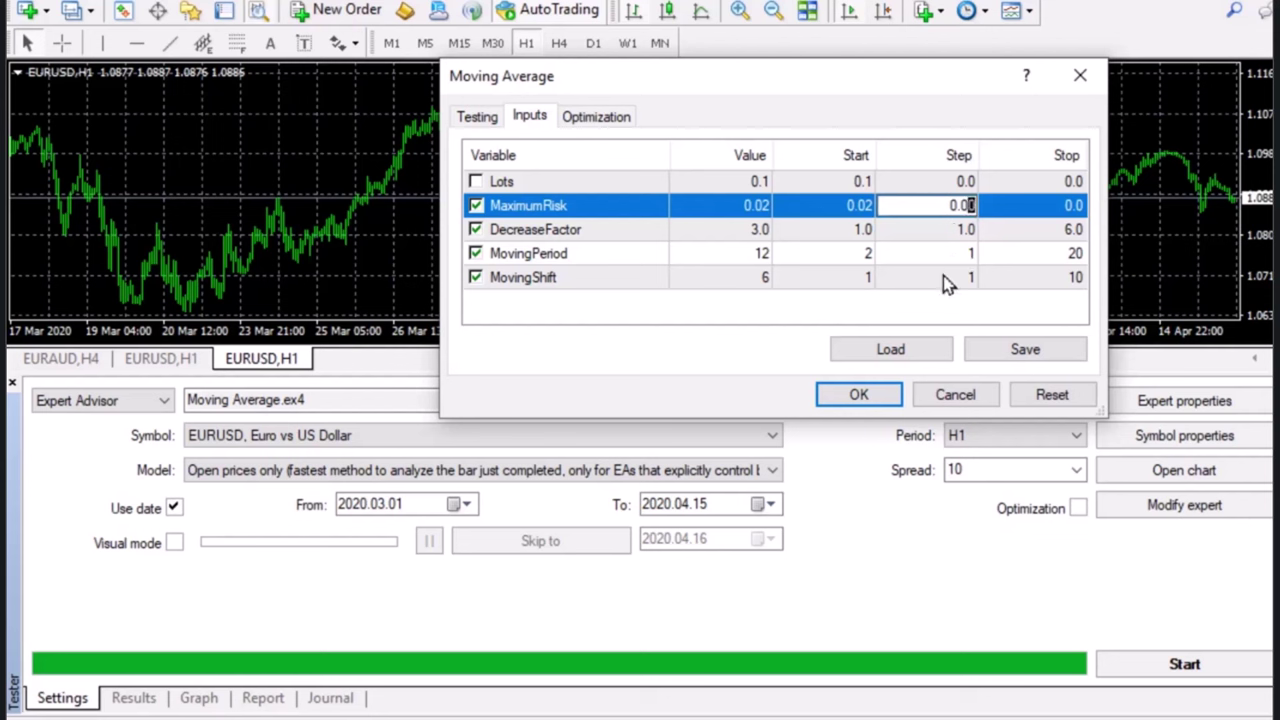
{"action": "type", "text": "2"}
{"action": "key", "text": "BackSpace"}
{"action": "left_click", "coordinate": [1070, 205]}
{"action": "type", "text": "0.12"}
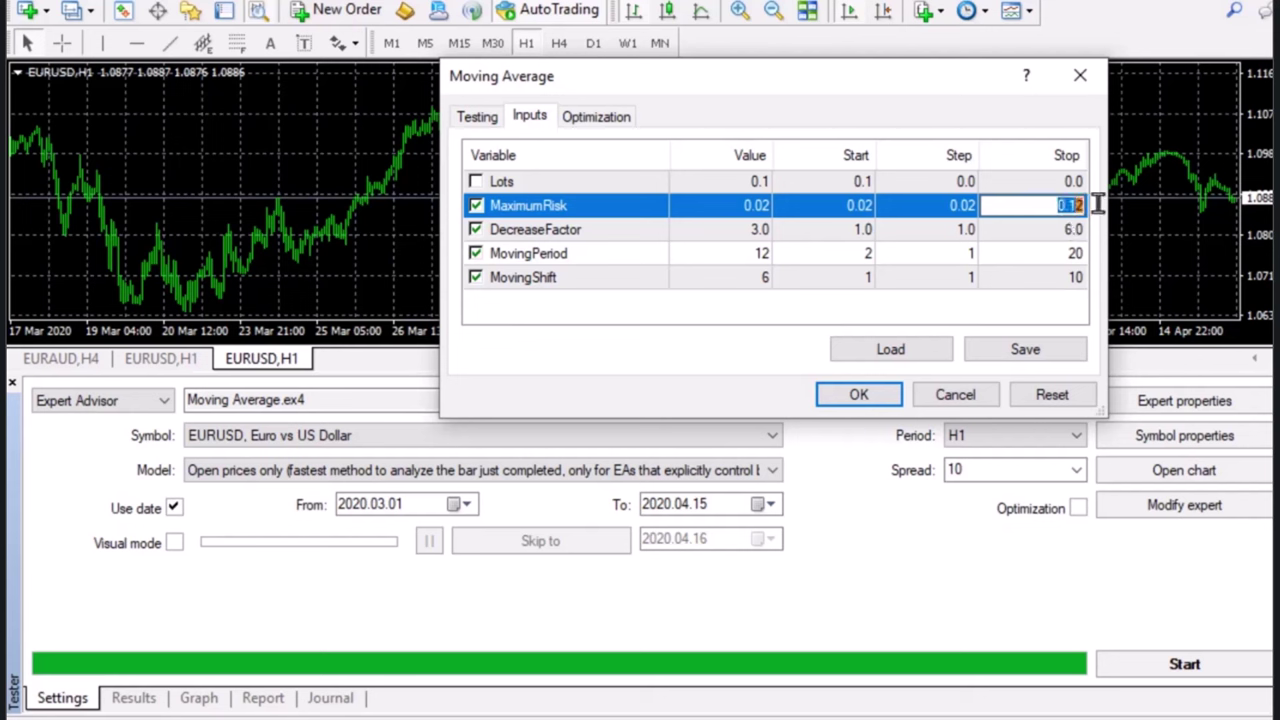
{"action": "left_click_drag", "start_coordinate": [1097, 205], "coordinate": [1099, 222]}
{"action": "key", "text": "BackSpace"}
{"action": "type", "text": "7"}
{"action": "left_click", "coordinate": [1010, 231]}
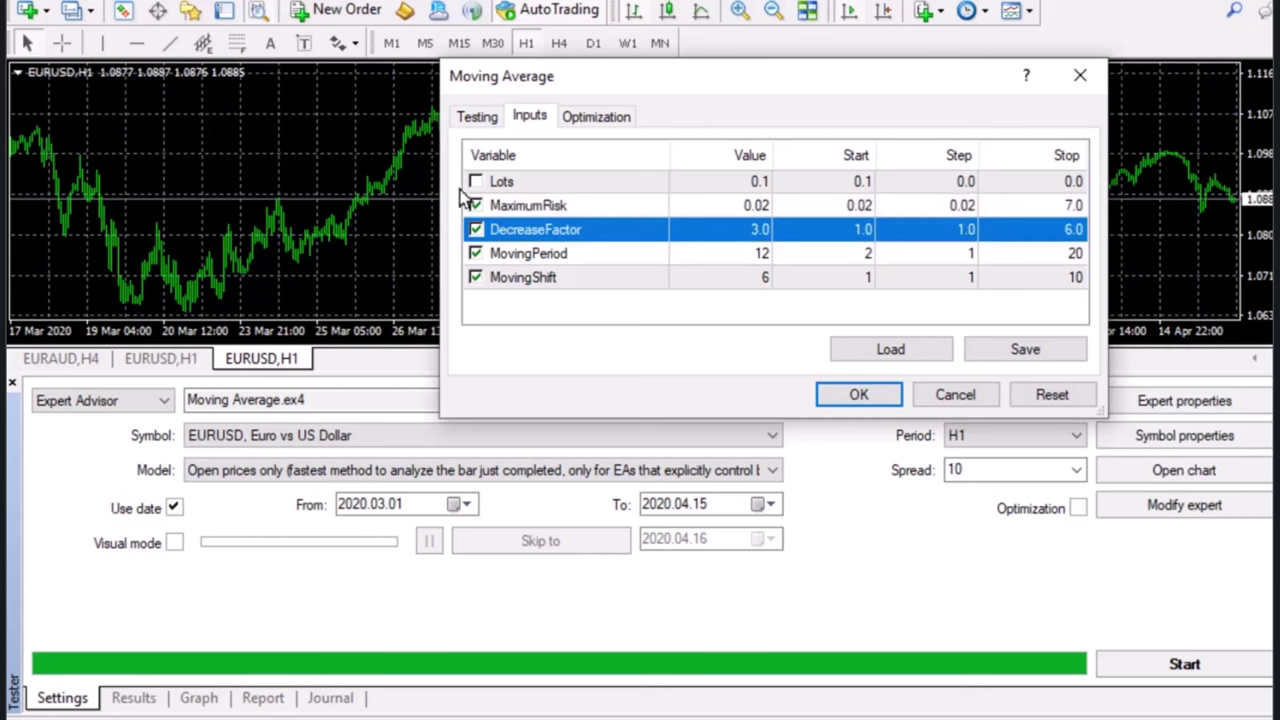
Step: Tick Lots for optimization with step 1 and upper limit 7
{"action": "left_click", "coordinate": [476, 182]}
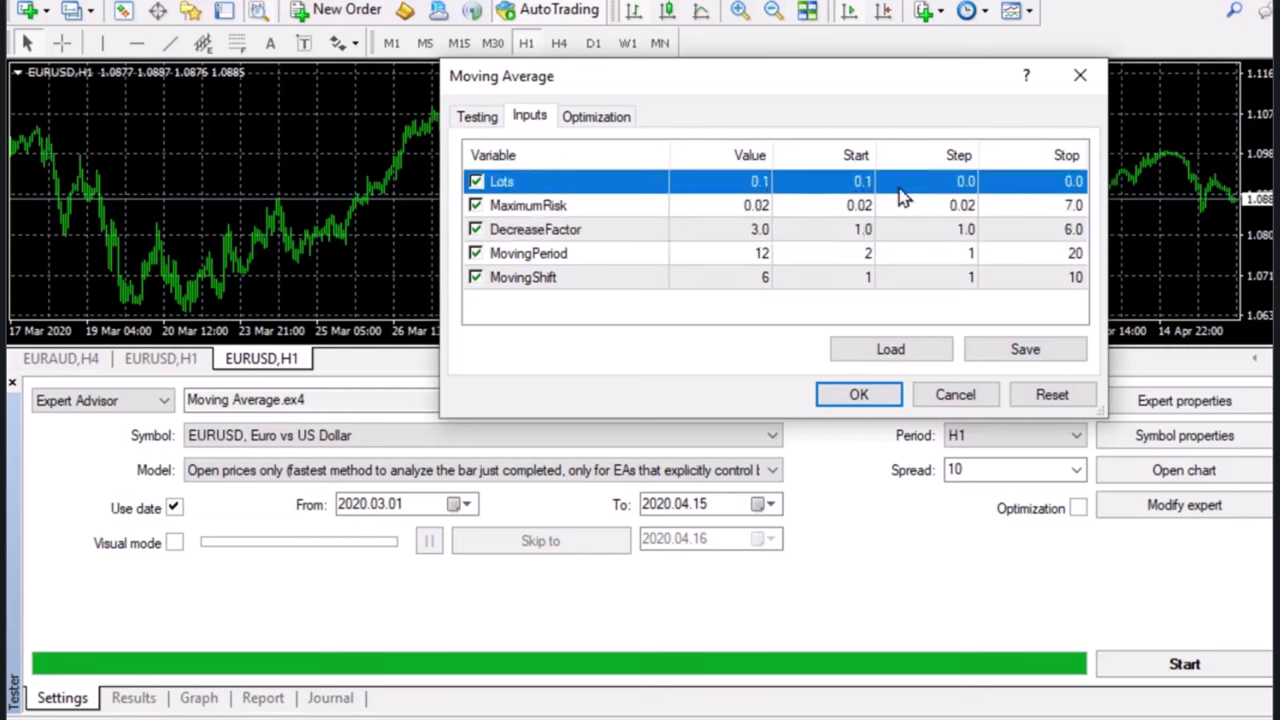
{"action": "double_click", "coordinate": [962, 181]}
{"action": "type", "text": "0."}
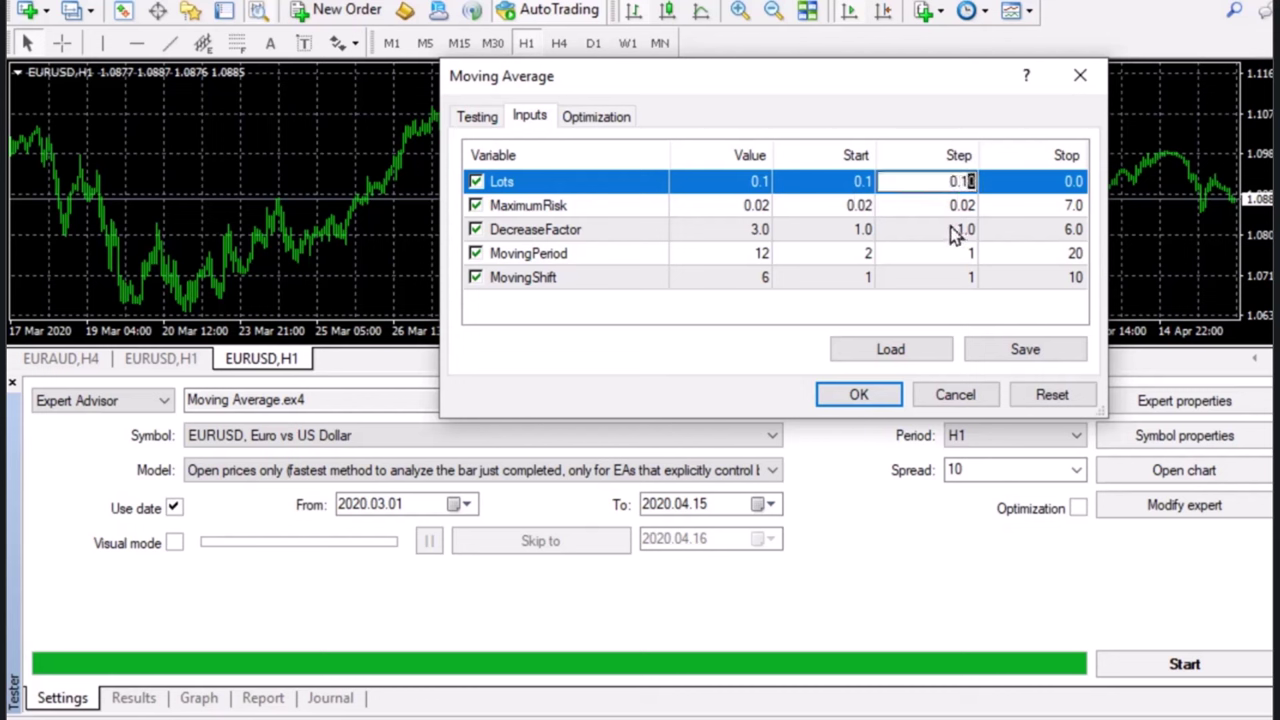
{"action": "type", "text": "1"}
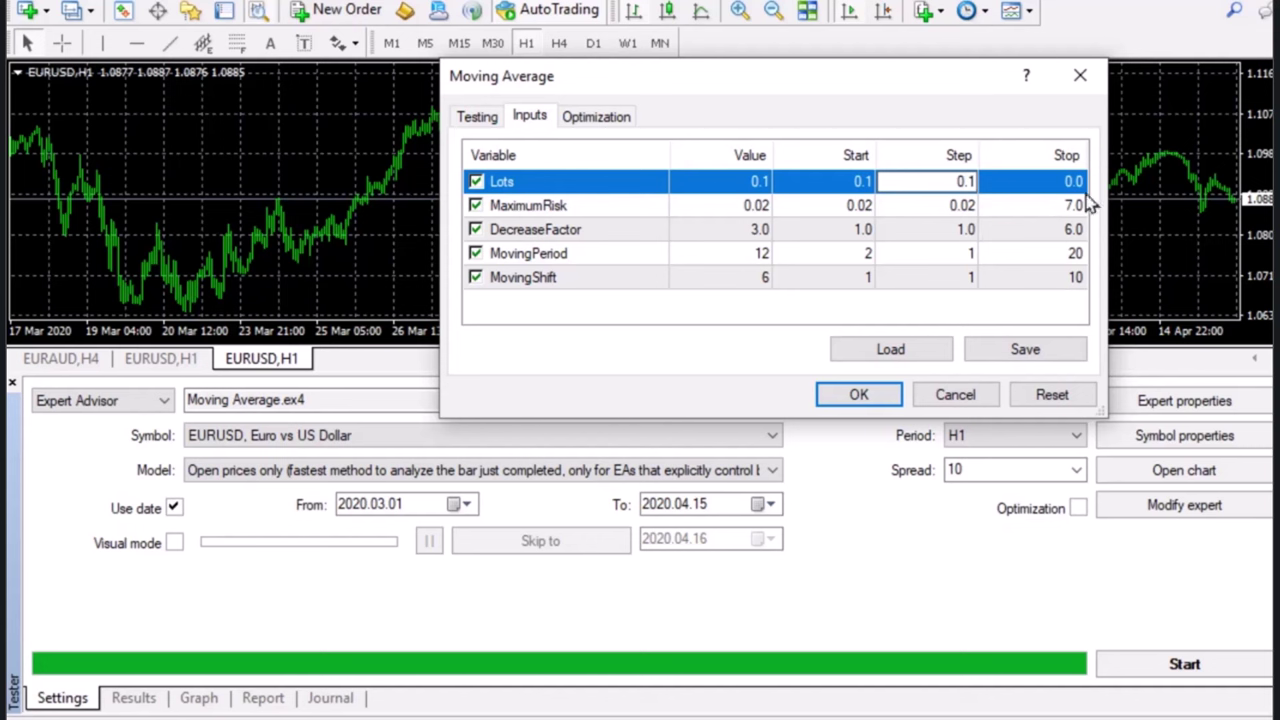
{"action": "double_click", "coordinate": [1068, 181]}
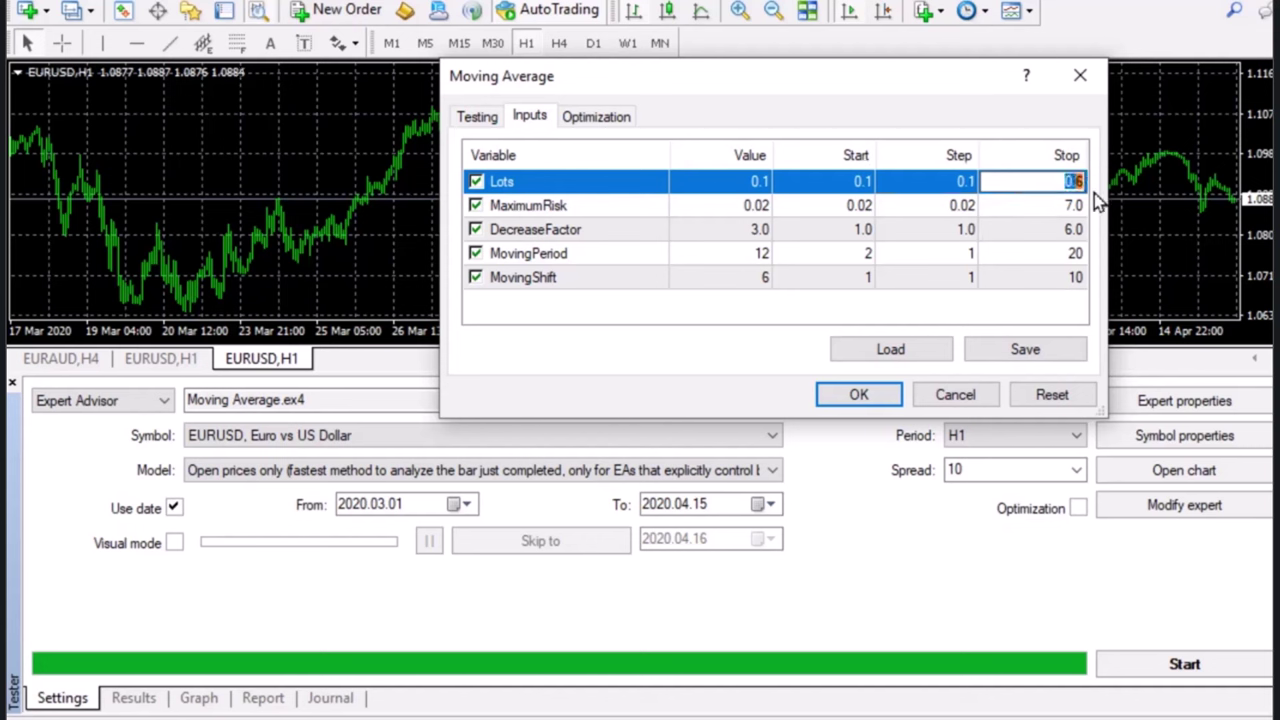
{"action": "type", "text": "7"}
{"action": "left_click", "coordinate": [724, 322]}
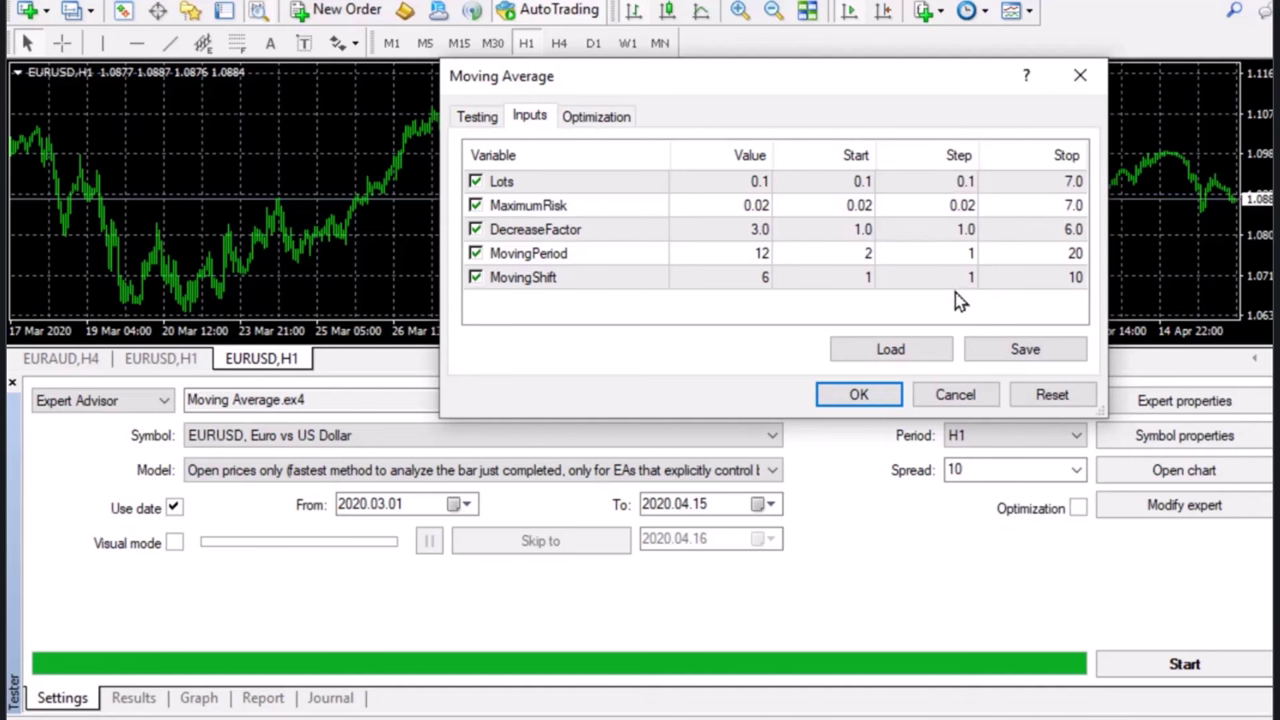
Step: Accept the input ranges, enable Optimization, and run it to completion (10,240 of 10,496 passes)
{"action": "left_click", "coordinate": [858, 394]}
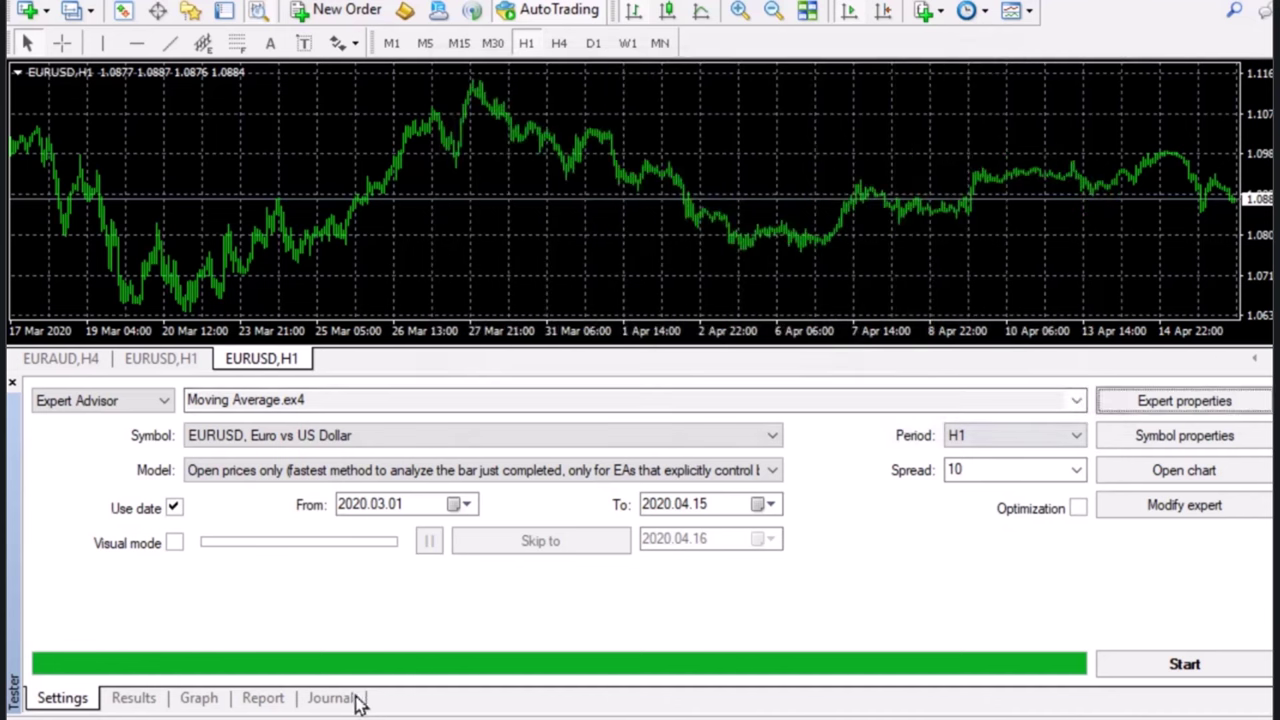
{"action": "left_click", "coordinate": [265, 700]}
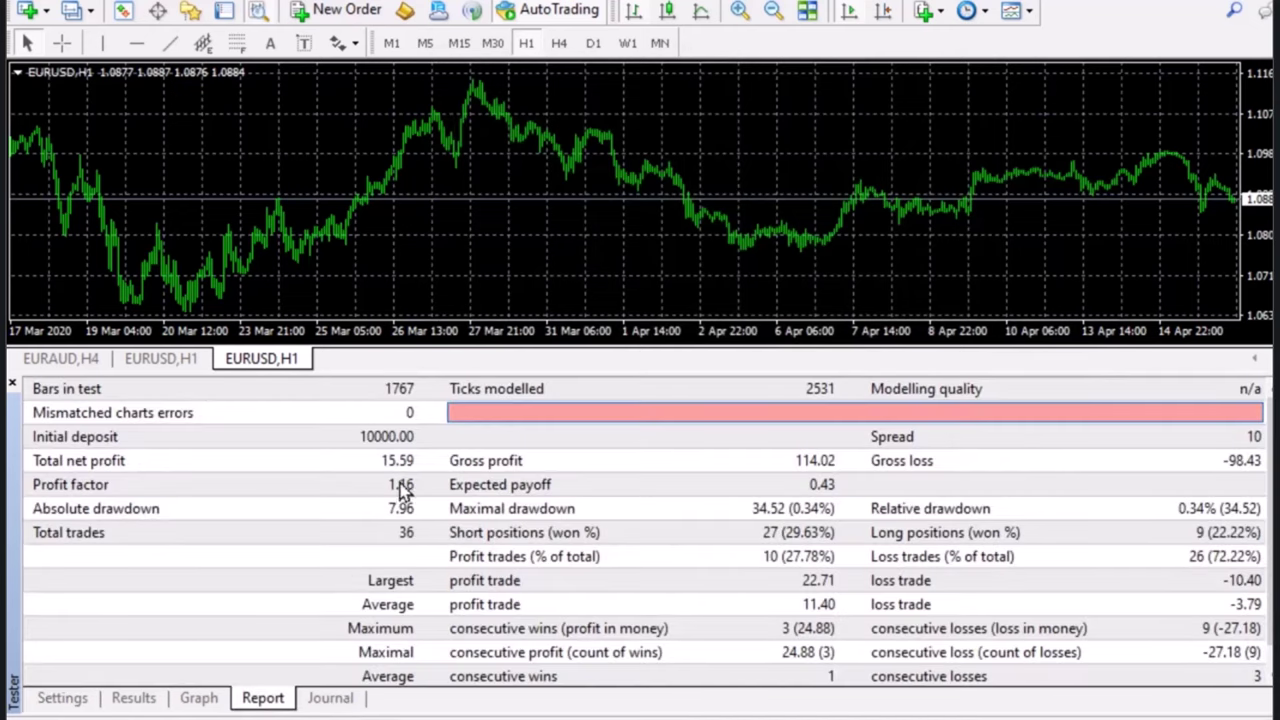
{"action": "left_click", "coordinate": [62, 700]}
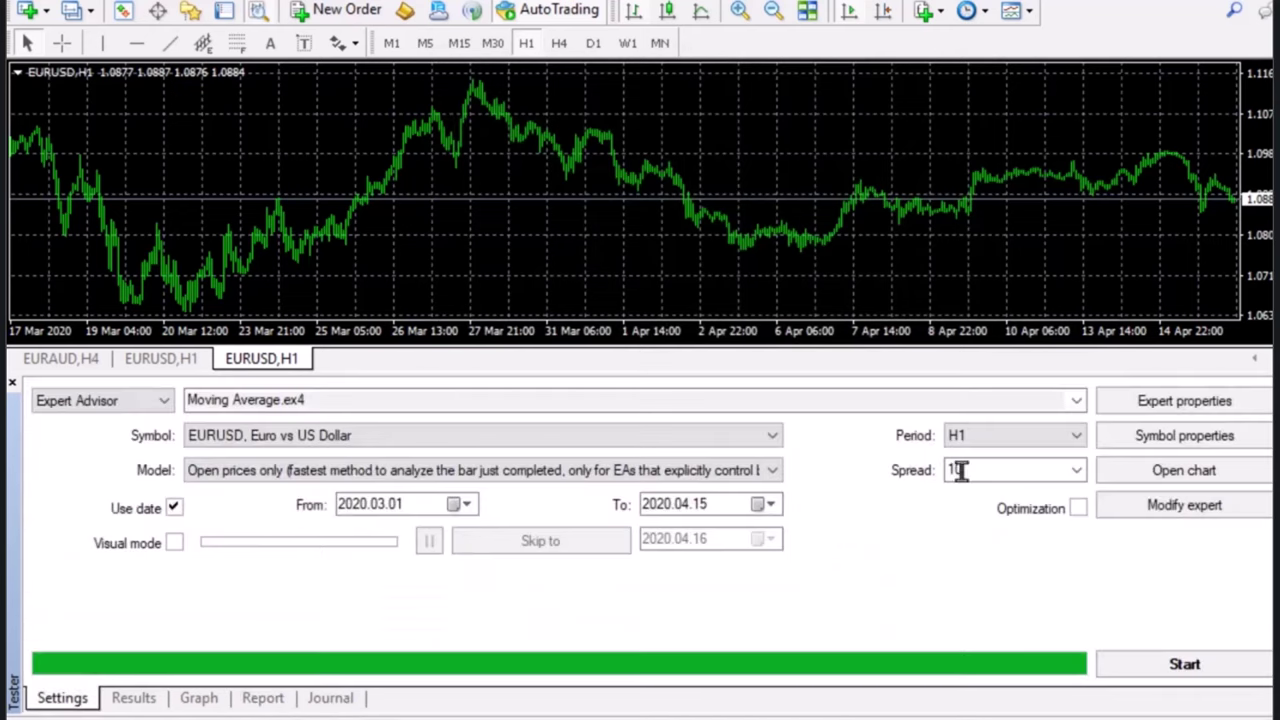
{"action": "left_click", "coordinate": [1077, 508]}
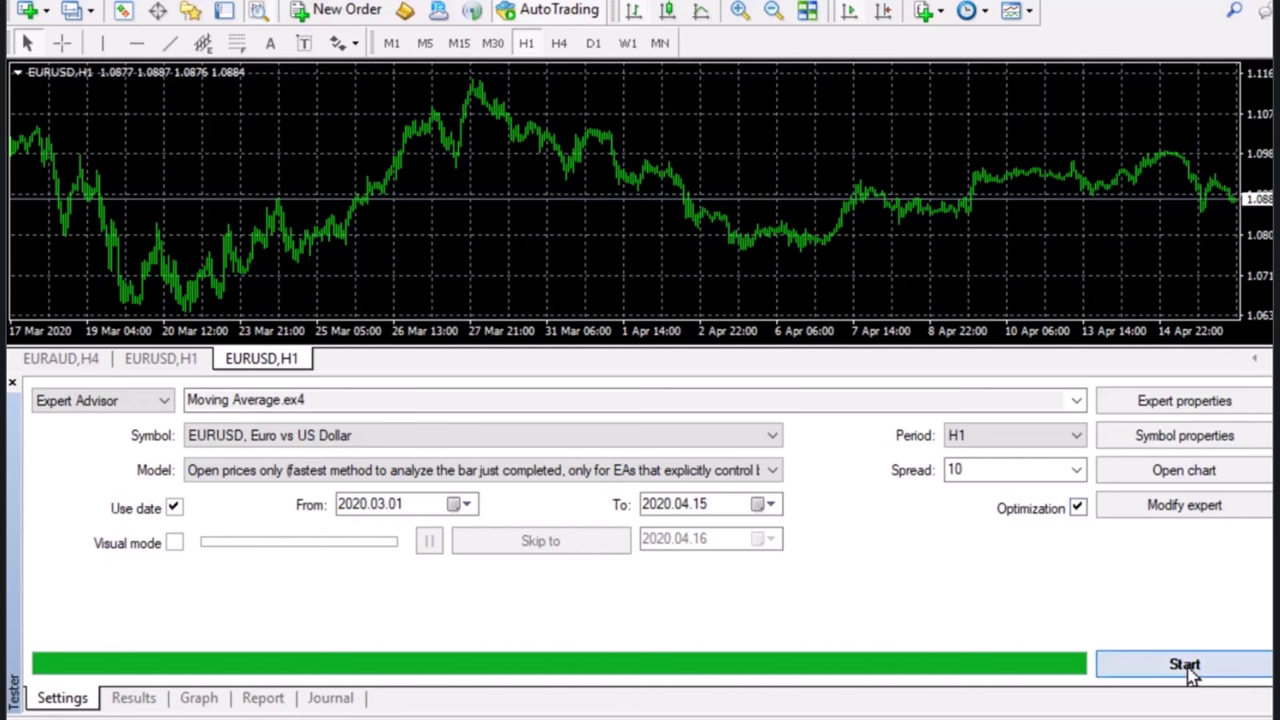
{"action": "left_click", "coordinate": [1188, 668]}
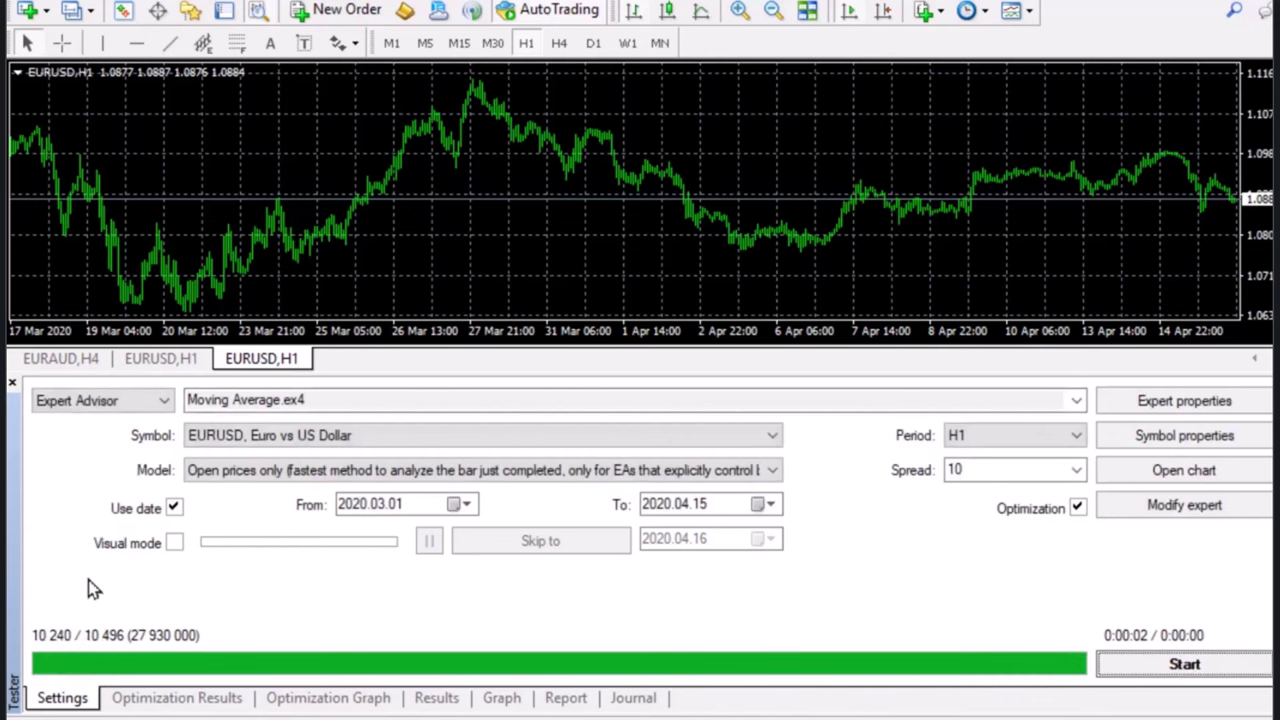
Step: Sort the optimization passes by profit, highest first, and bring up the menu for top pass 2283
{"action": "left_click", "coordinate": [180, 704]}
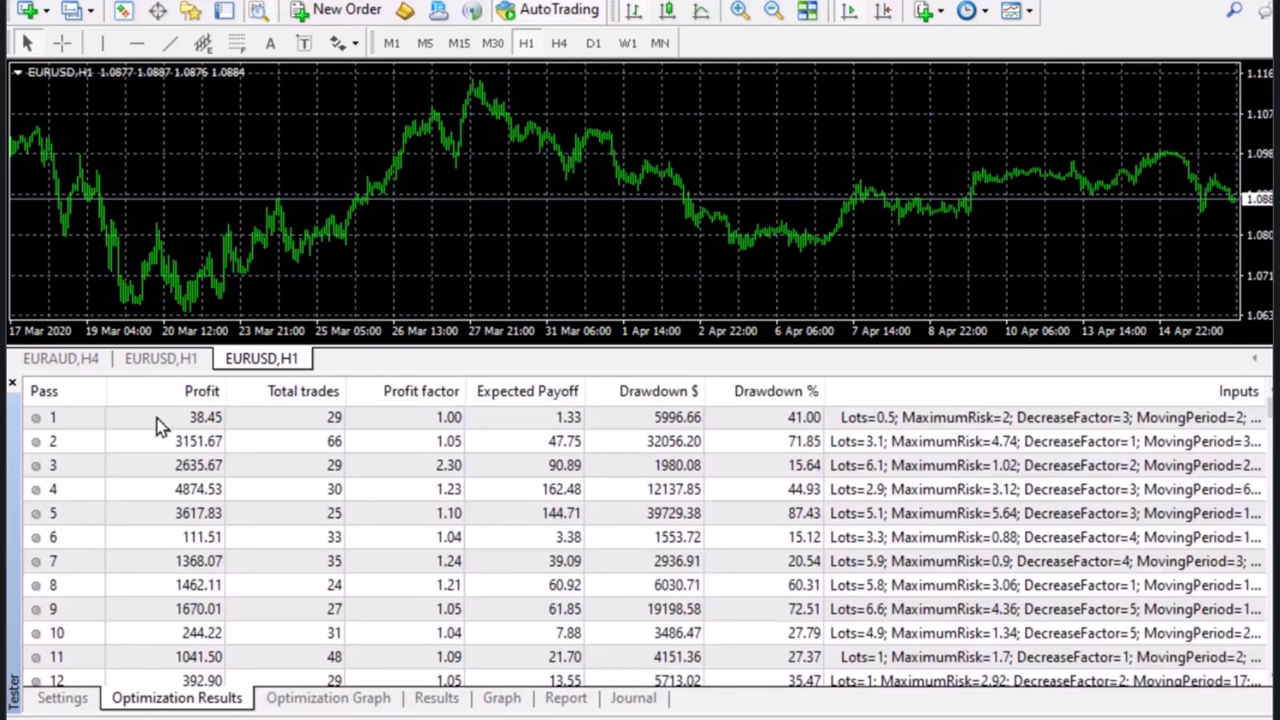
{"action": "left_click", "coordinate": [160, 388]}
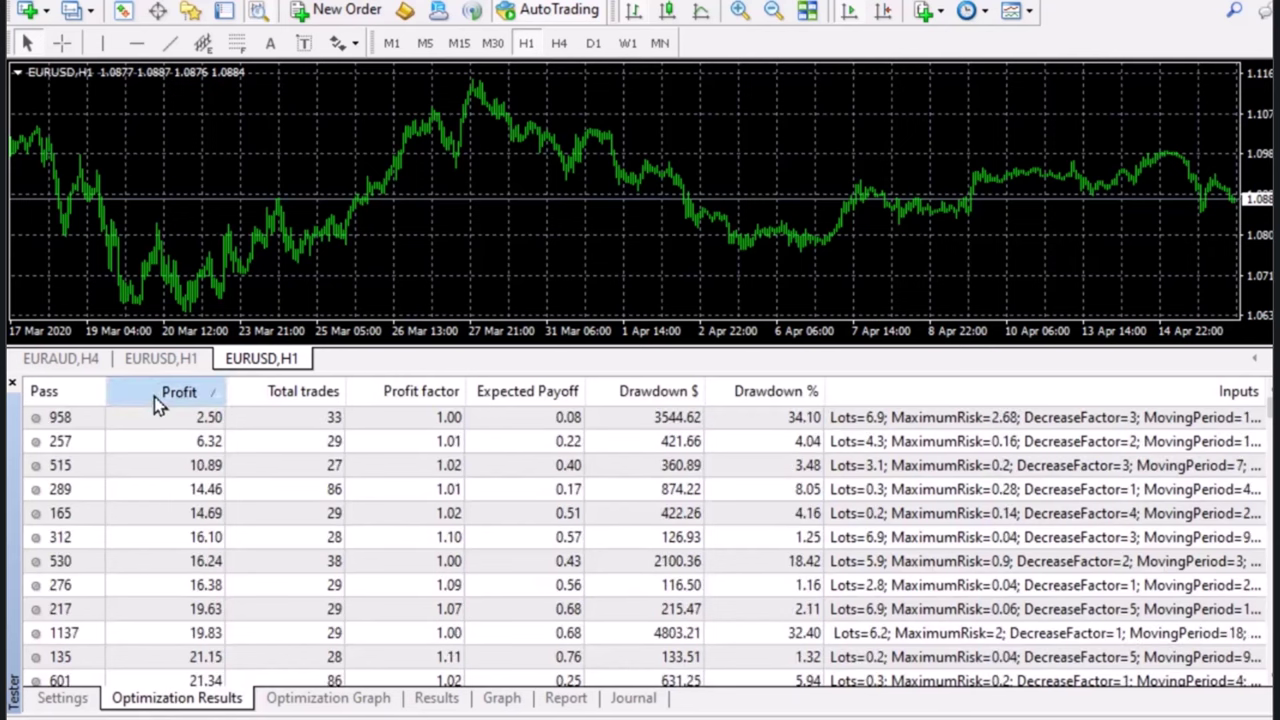
{"action": "left_click", "coordinate": [157, 399]}
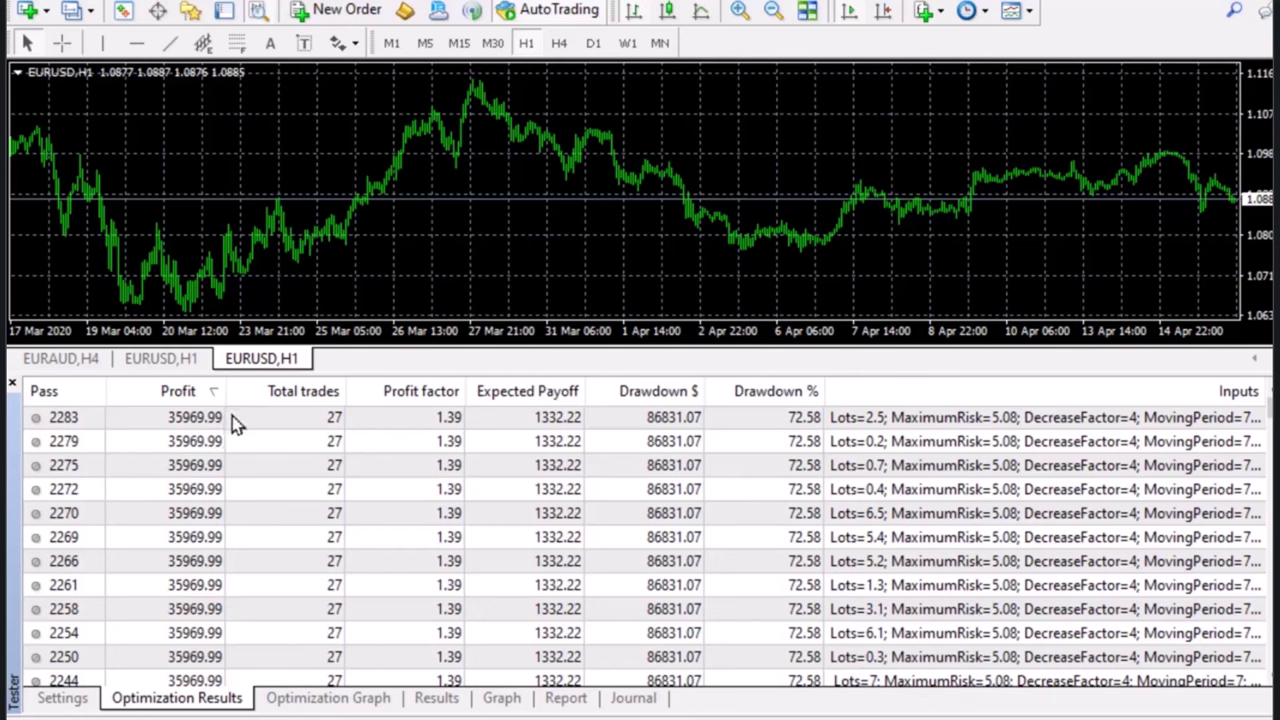
{"action": "right_click", "coordinate": [246, 418]}
{"action": "right_click", "coordinate": [189, 416]}
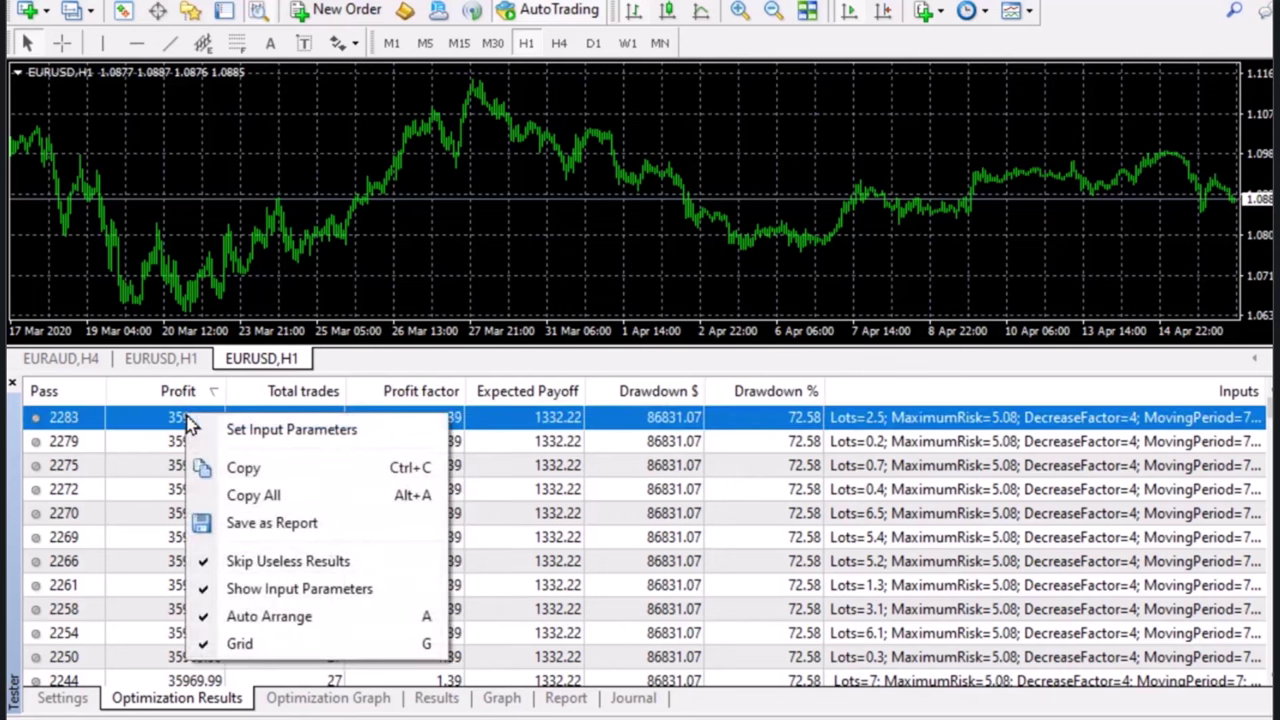
Step: Apply pass 2283's inputs, confirm them, and run one backtest showing 27 trades and 35,969.99 profit
{"action": "left_click", "coordinate": [281, 437]}
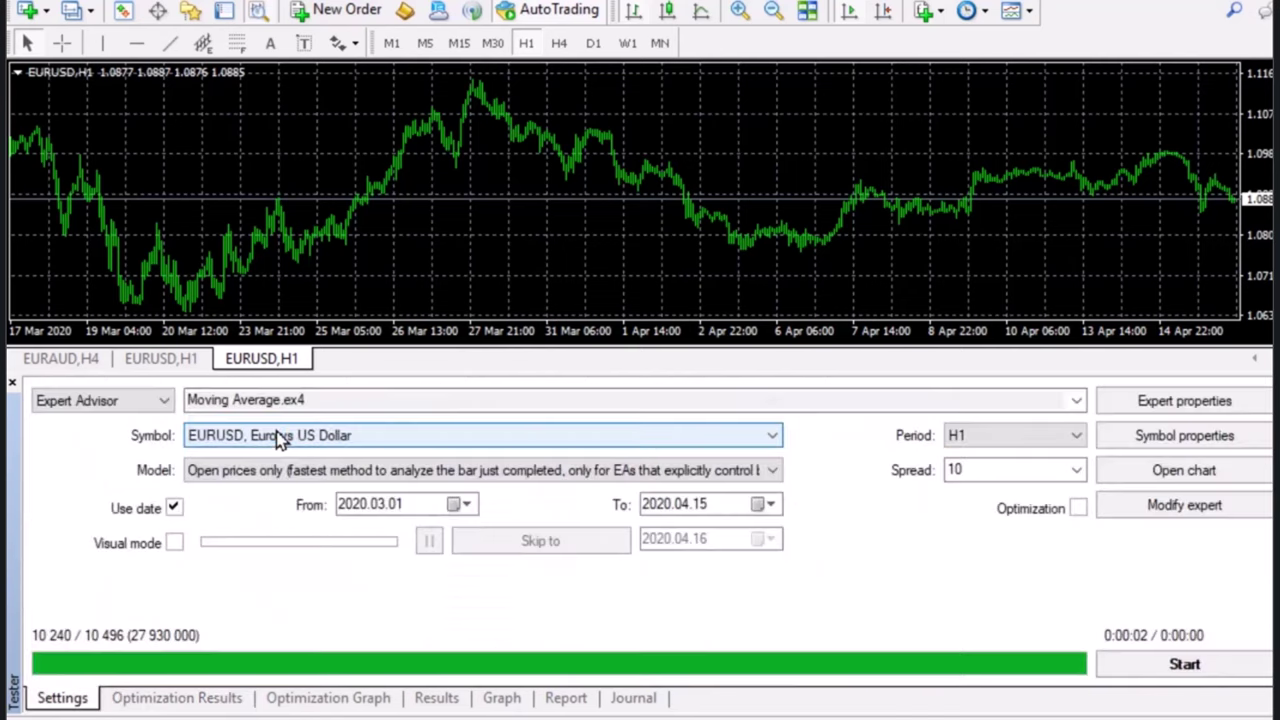
{"action": "left_click", "coordinate": [1180, 402]}
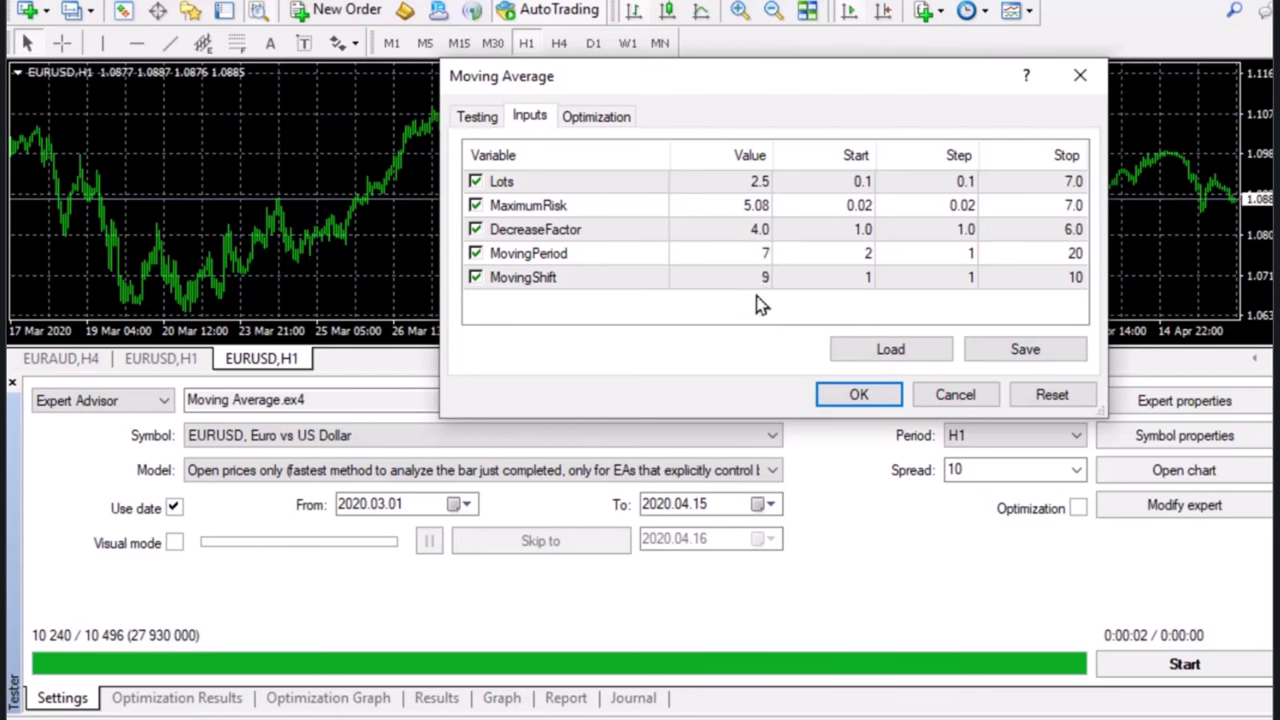
{"action": "left_click", "coordinate": [859, 396]}
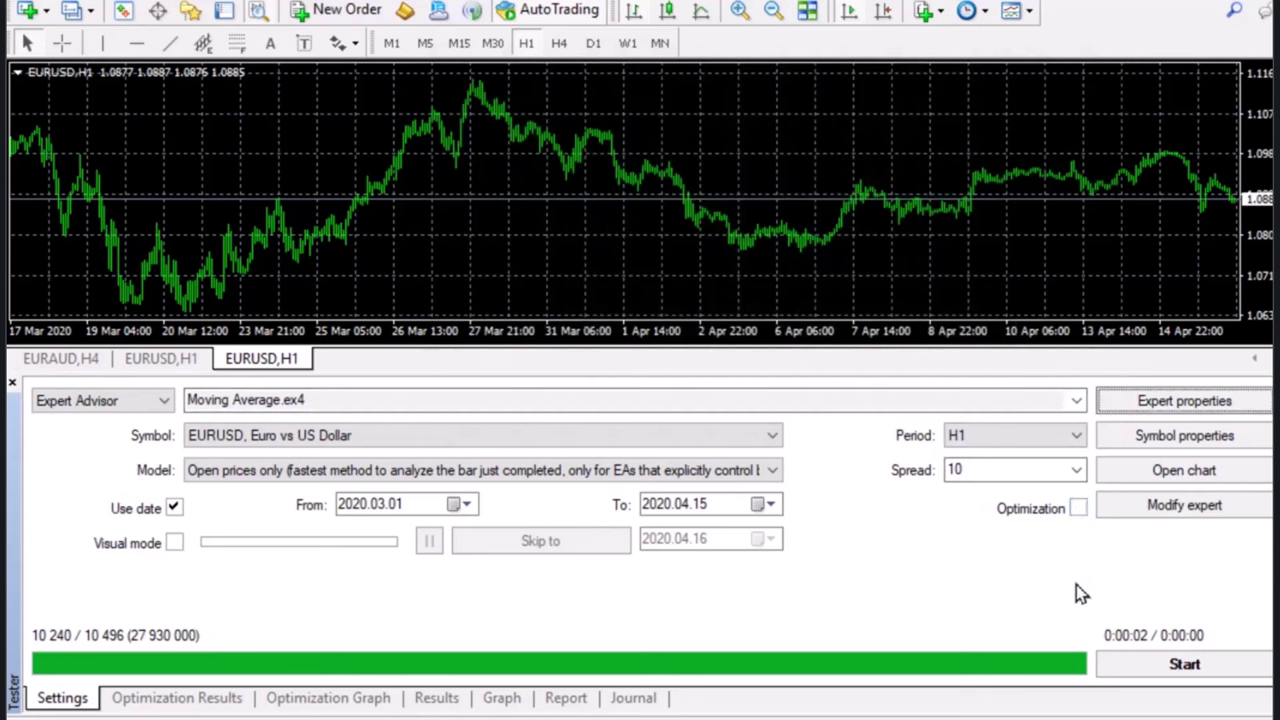
{"action": "left_click", "coordinate": [1180, 666]}
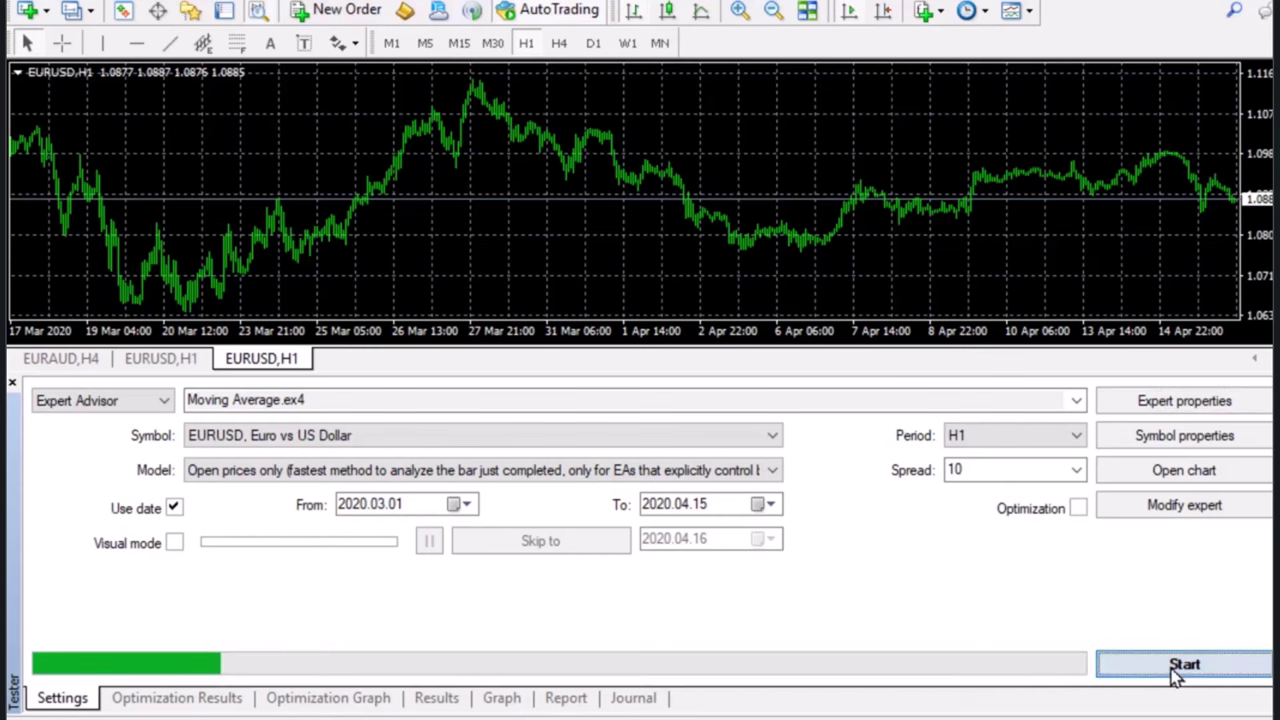
{"action": "left_click", "coordinate": [562, 700]}
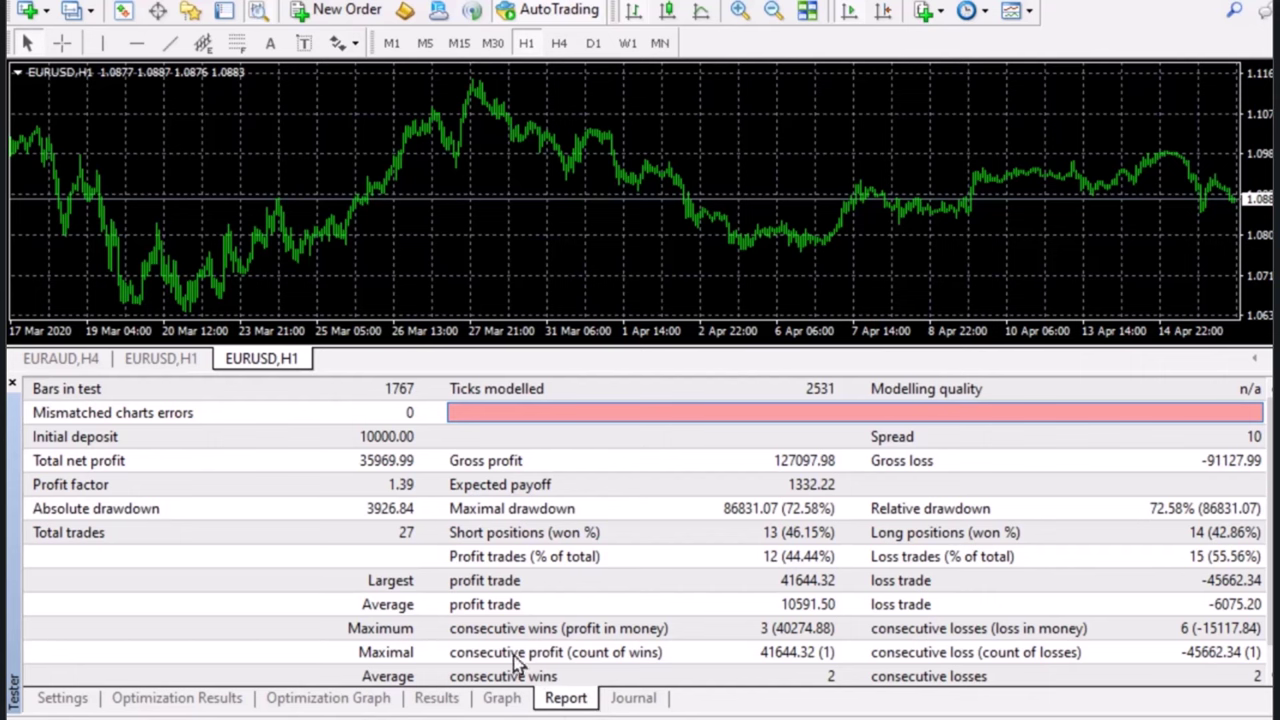
{"action": "left_click", "coordinate": [68, 700]}
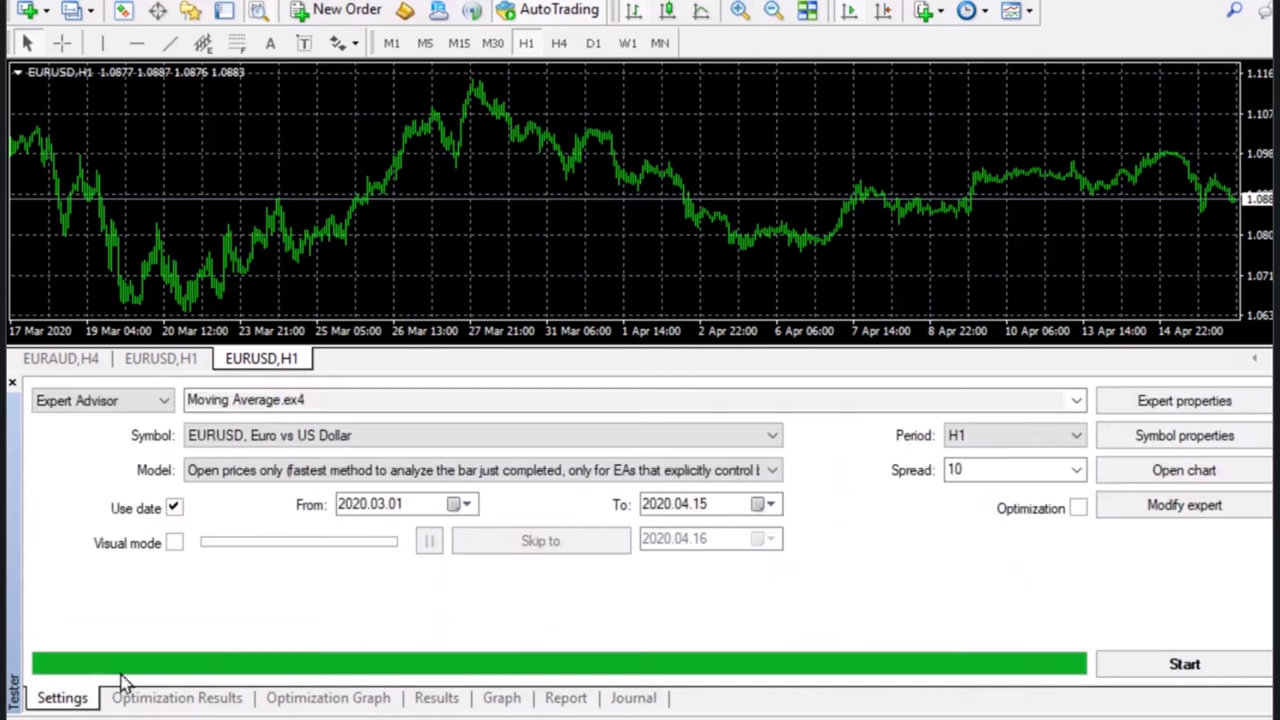
{"action": "left_click", "coordinate": [1167, 402]}
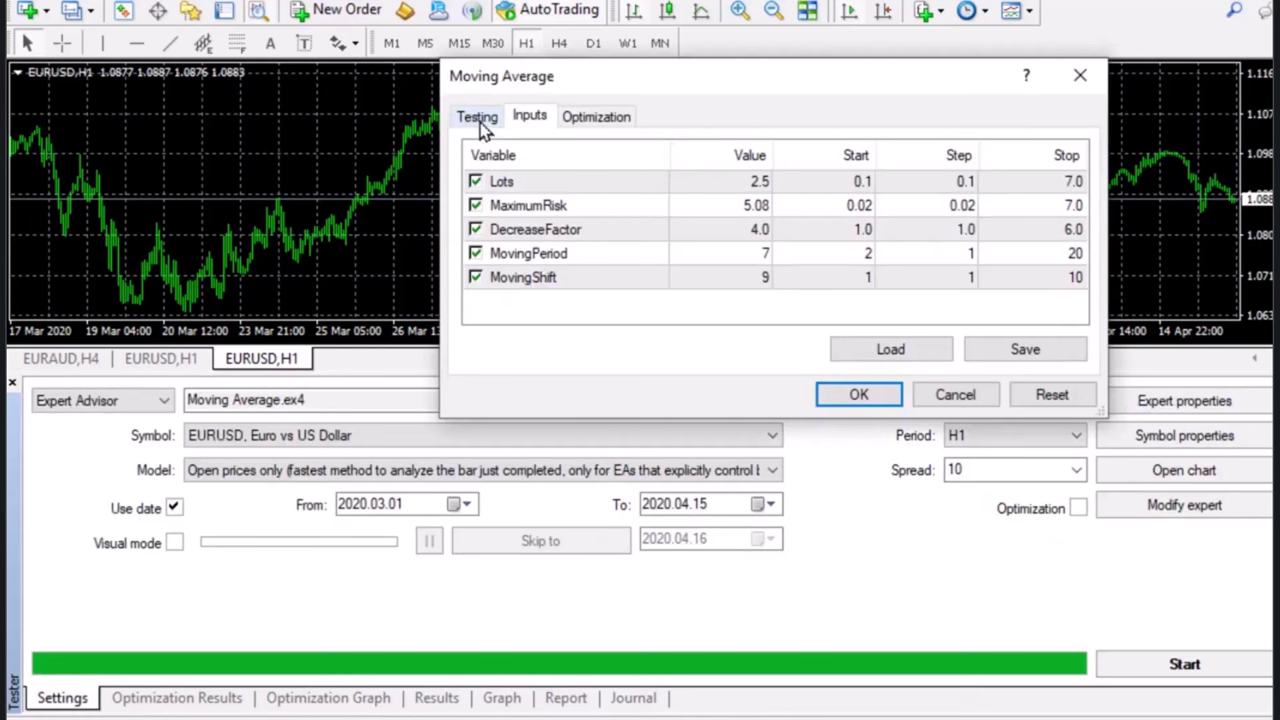
{"action": "left_click", "coordinate": [479, 118]}
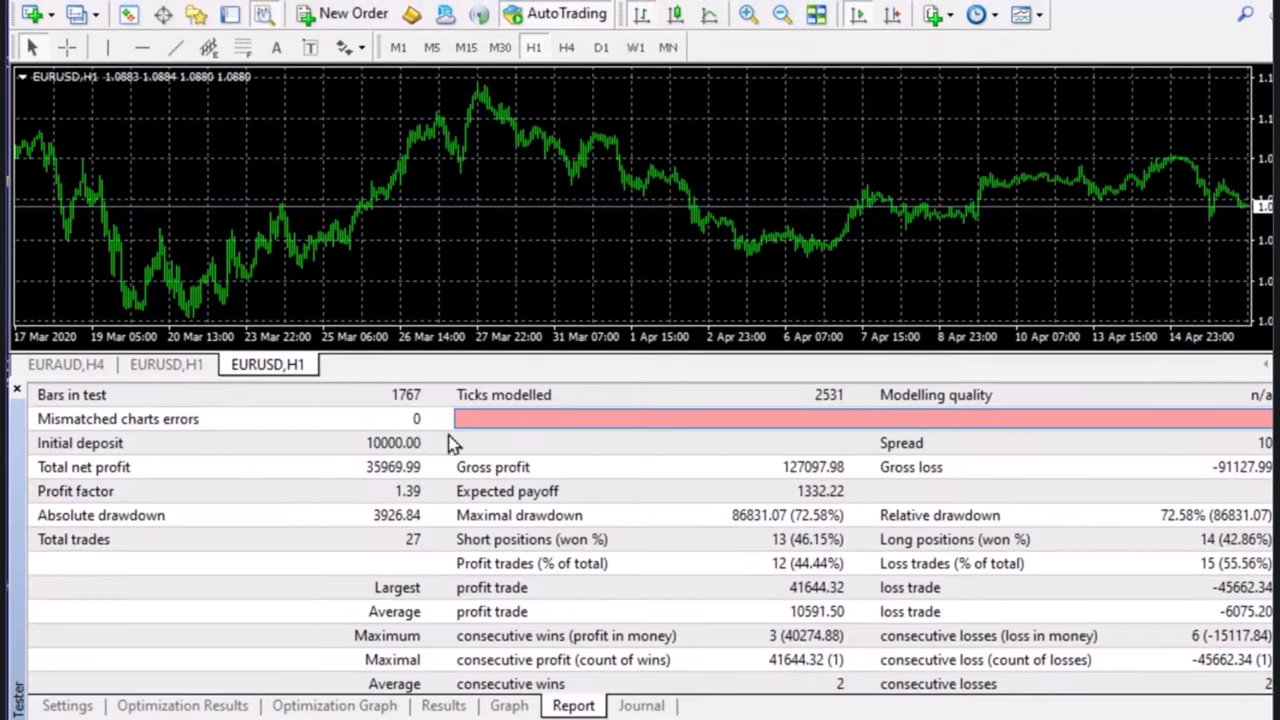
Step: Save the Moving Average expert's current inputs as the set file eurusd
{"action": "left_click", "coordinate": [67, 708]}
{"action": "left_click", "coordinate": [1194, 408]}
{"action": "left_click", "coordinate": [535, 124]}
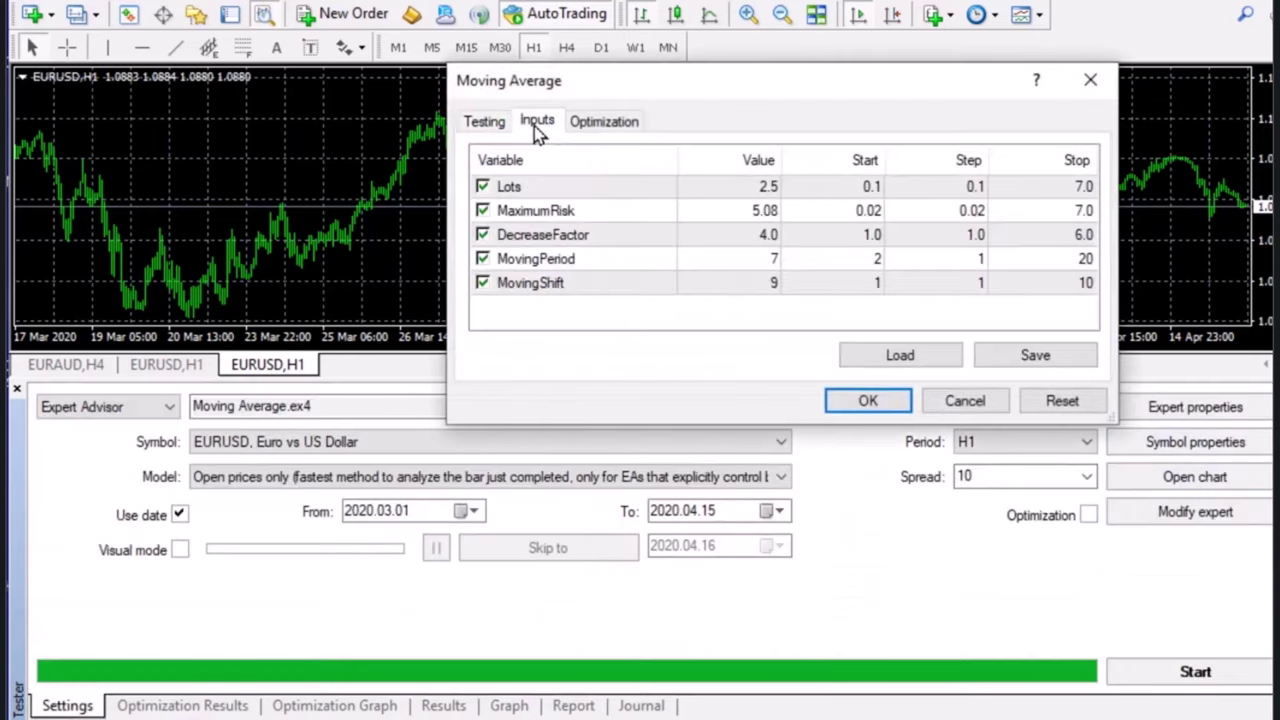
{"action": "left_click", "coordinate": [1030, 358]}
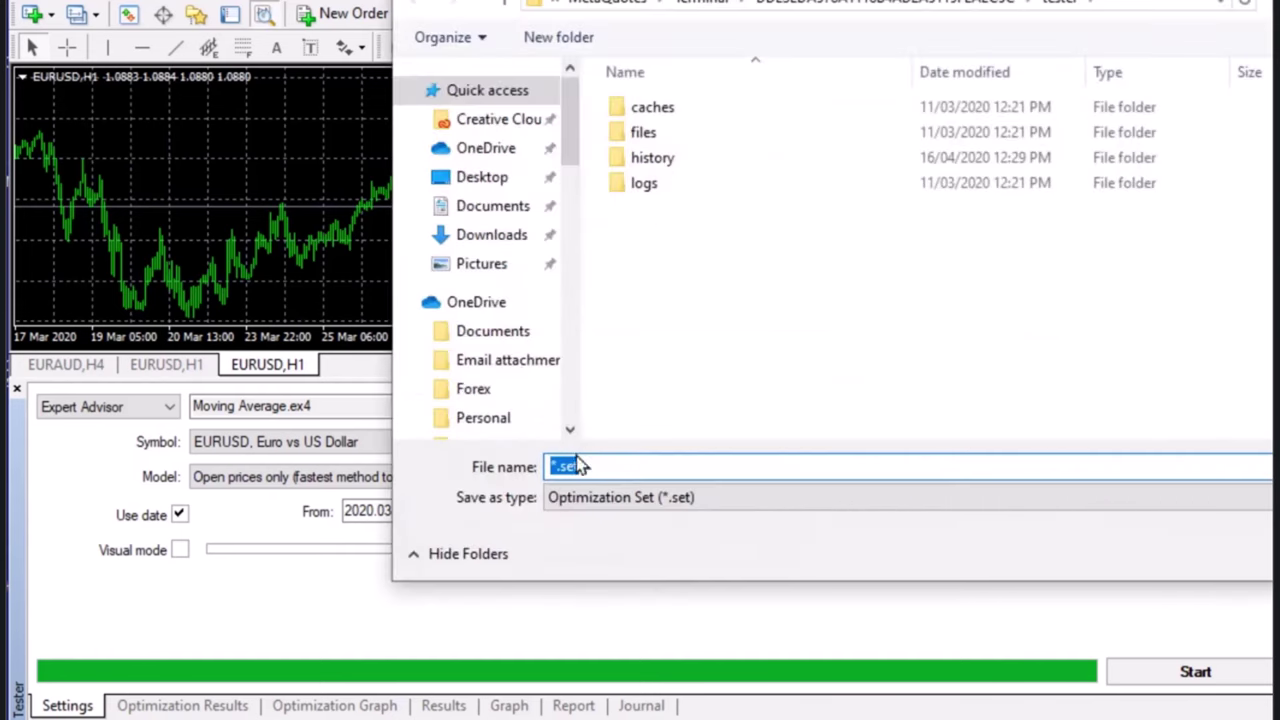
{"action": "type", "text": "eurusd"}
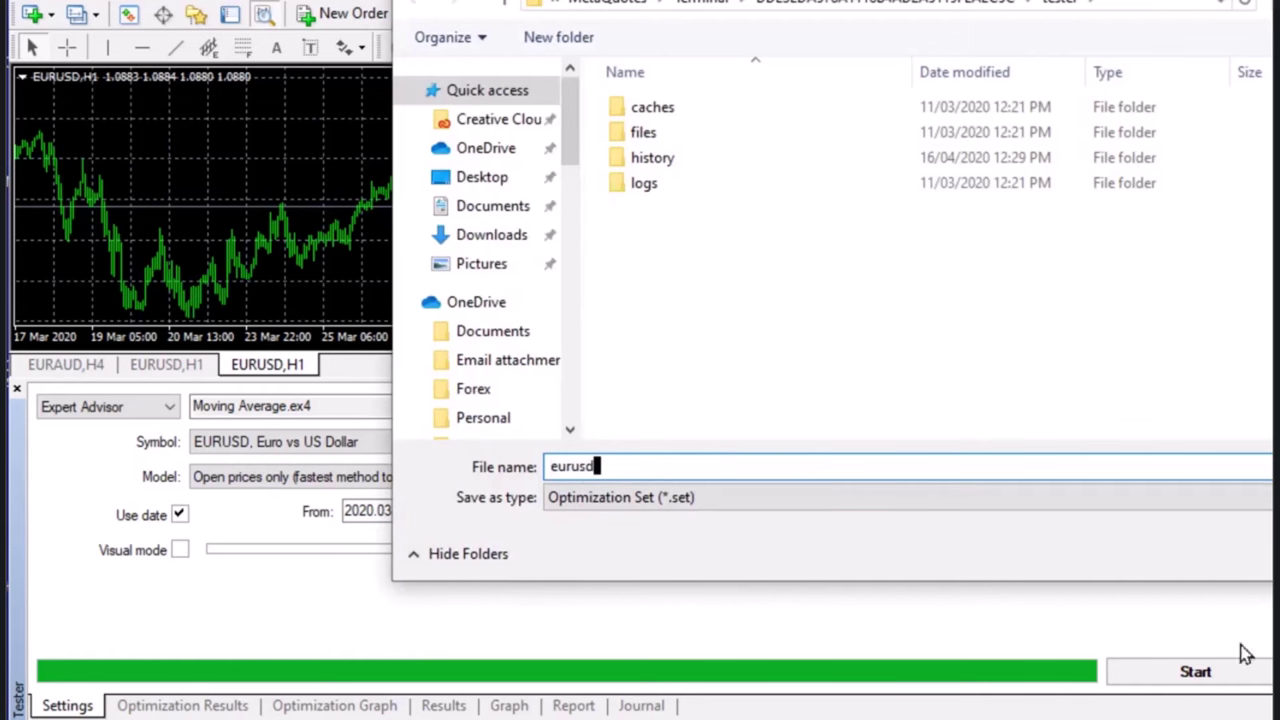
{"action": "key", "text": "Return"}
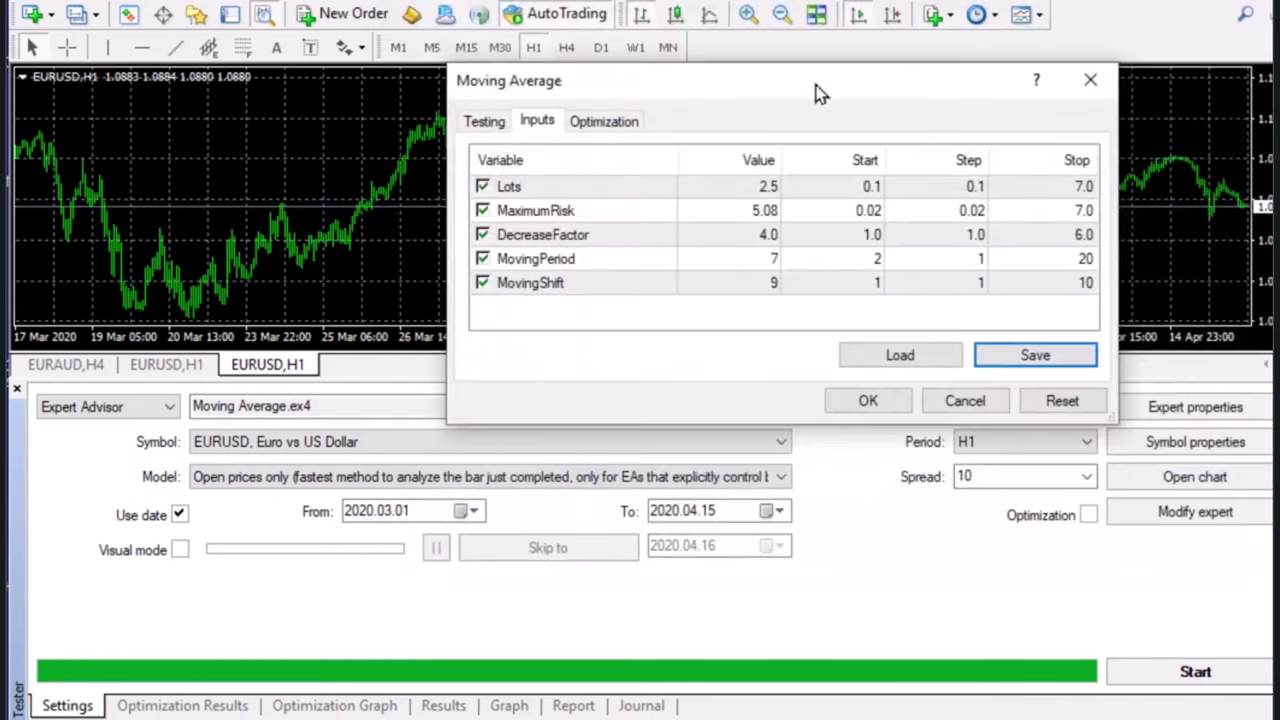
Step: Load eurusd.set back into the expert's inputs to verify it, and accept
{"action": "left_click", "coordinate": [905, 358]}
{"action": "left_click", "coordinate": [665, 214]}
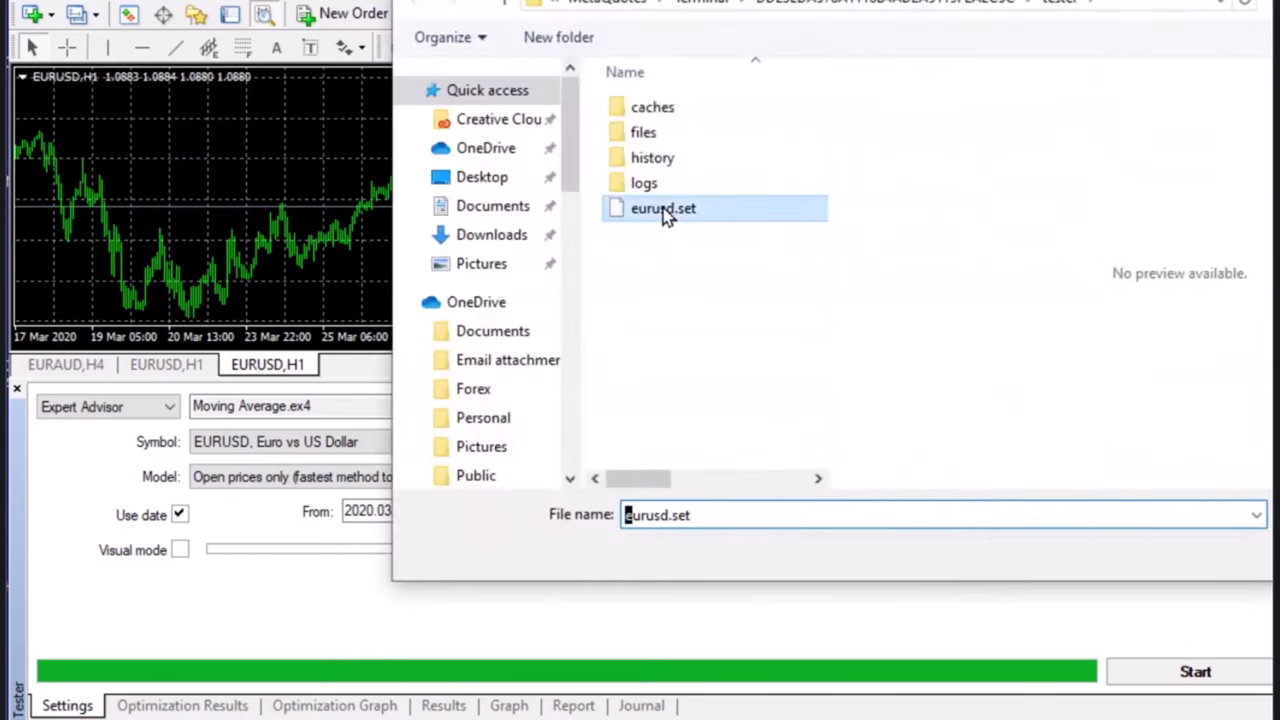
{"action": "key", "text": "Return"}
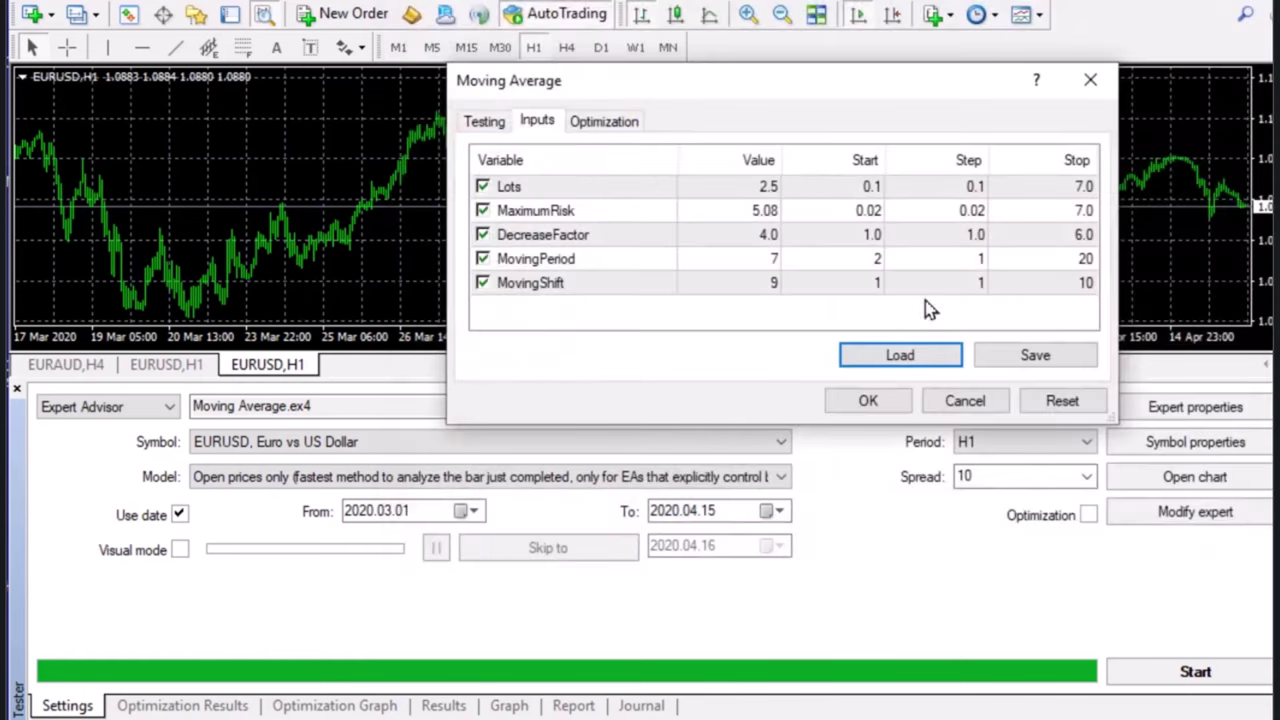
{"action": "left_click", "coordinate": [868, 400]}
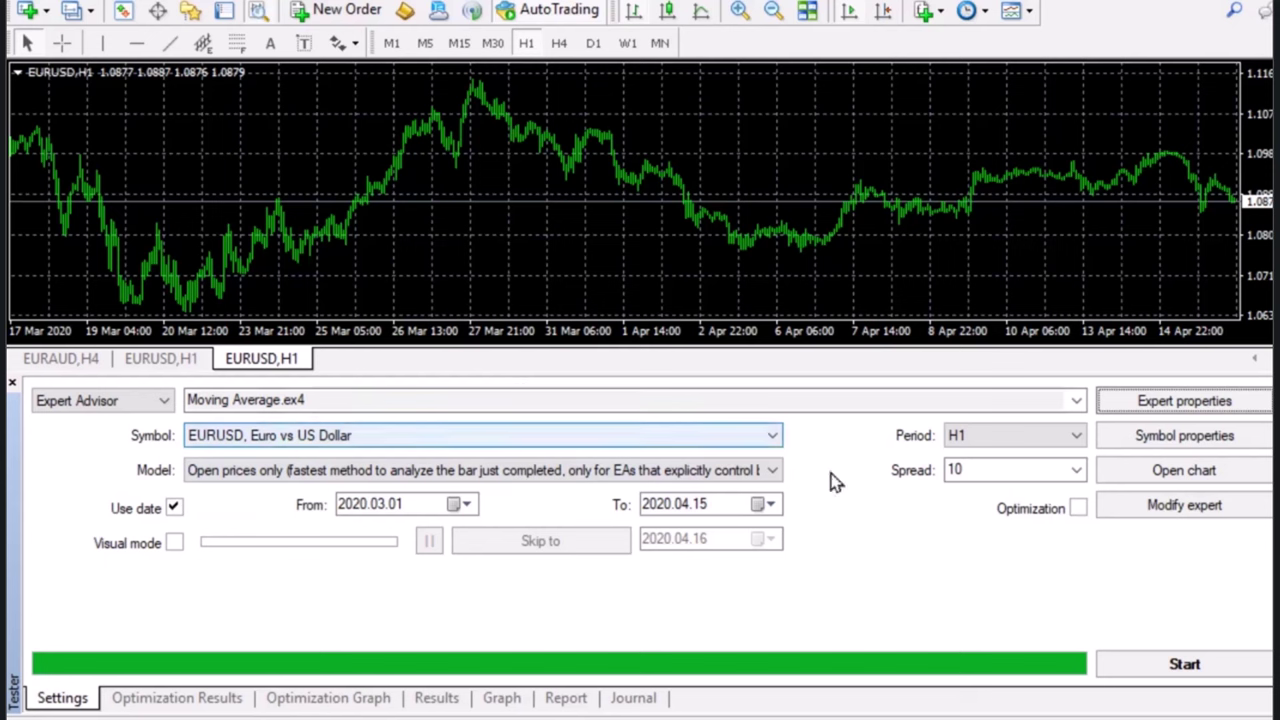
{"action": "left_click", "coordinate": [1075, 442]}
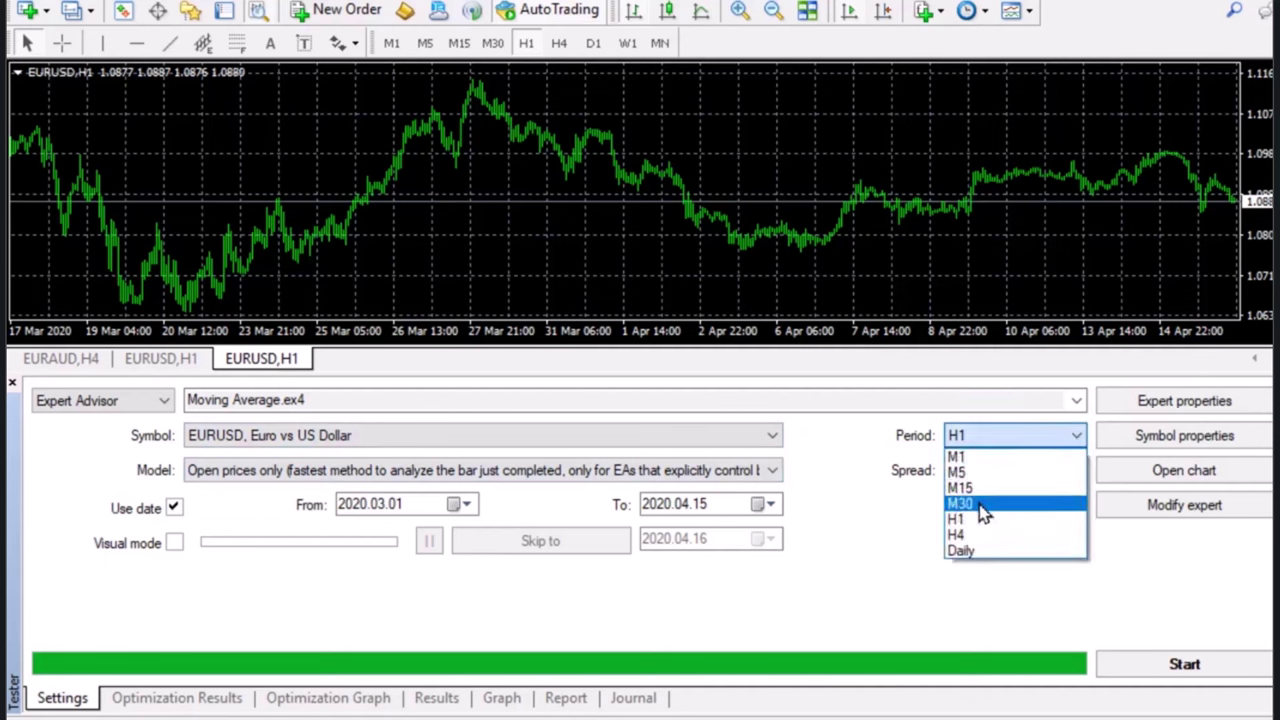
{"action": "left_click", "coordinate": [1174, 545]}
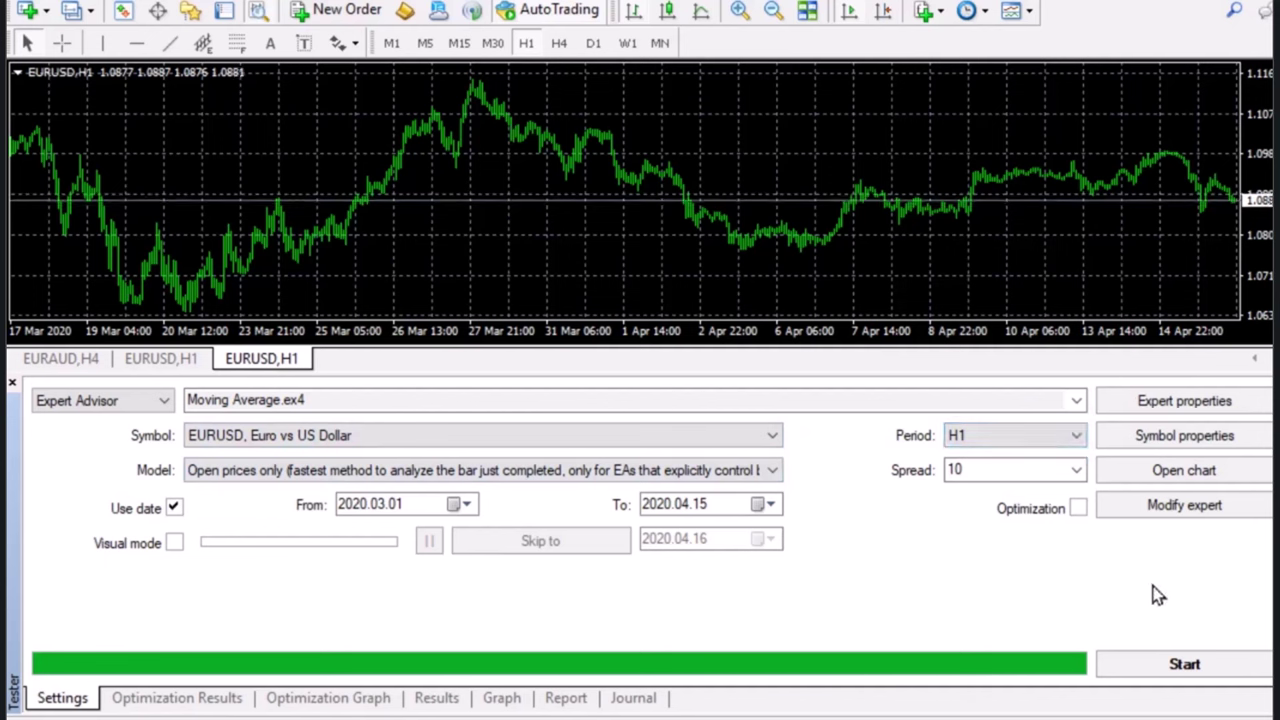